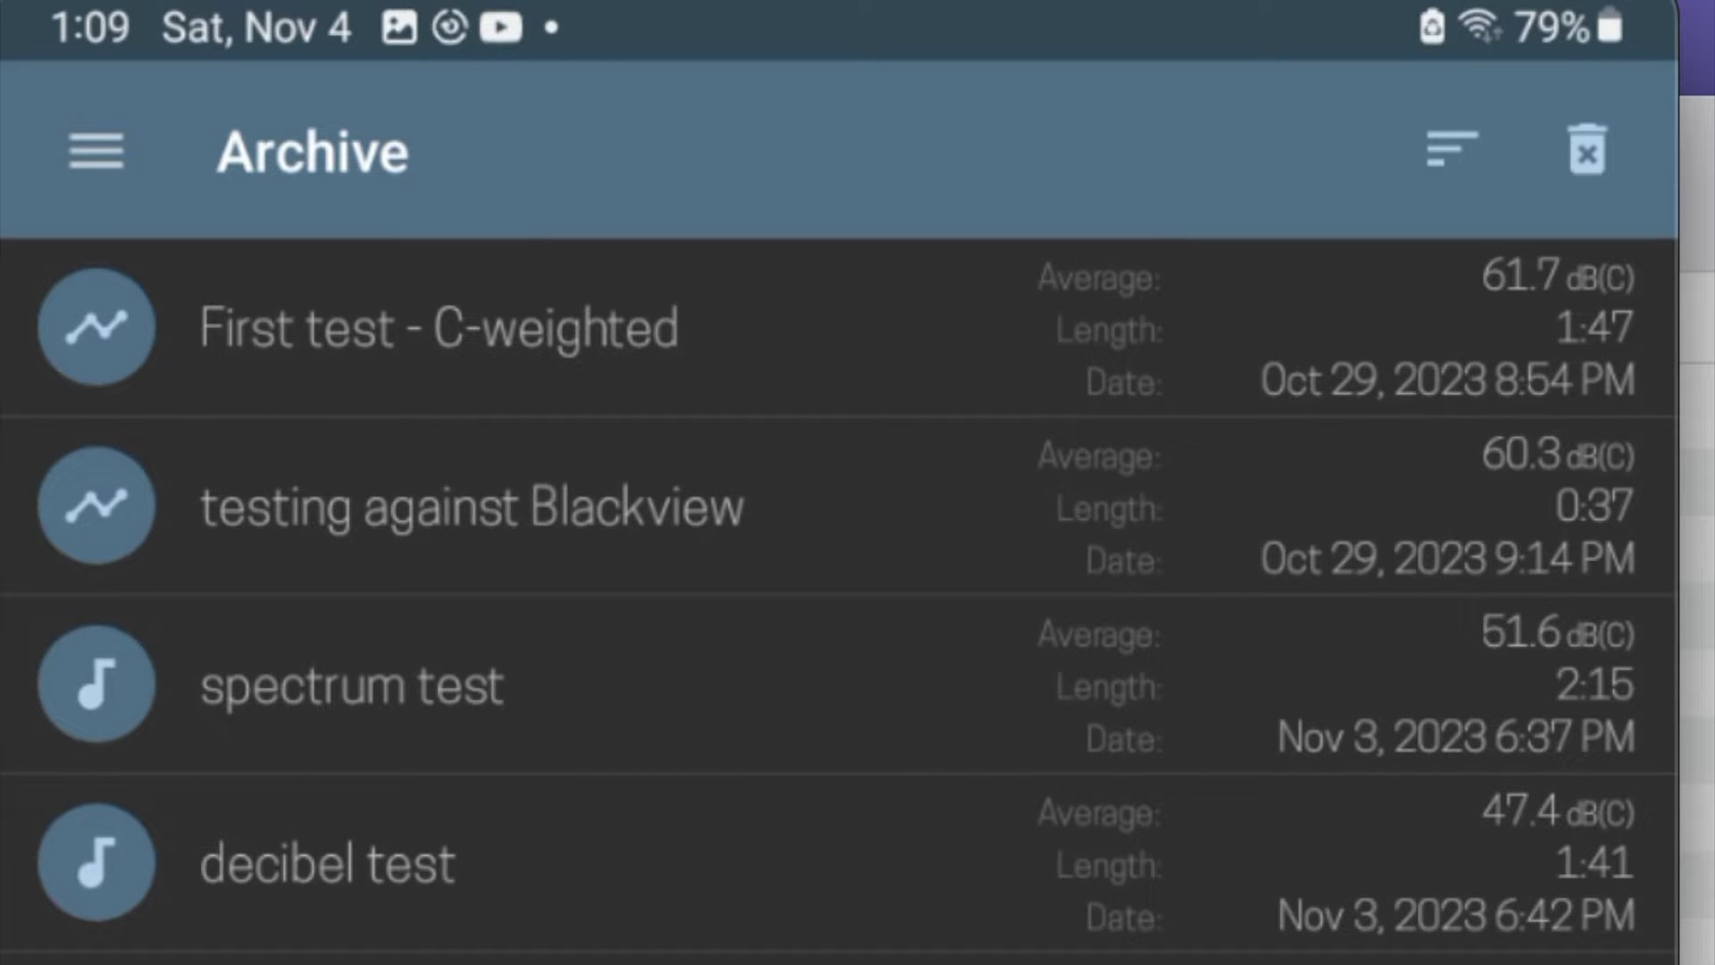
Scroll the Archive to the video test 2 recording and play back its spectrum
scroll(858, 537, down, 7)
click(358, 802)
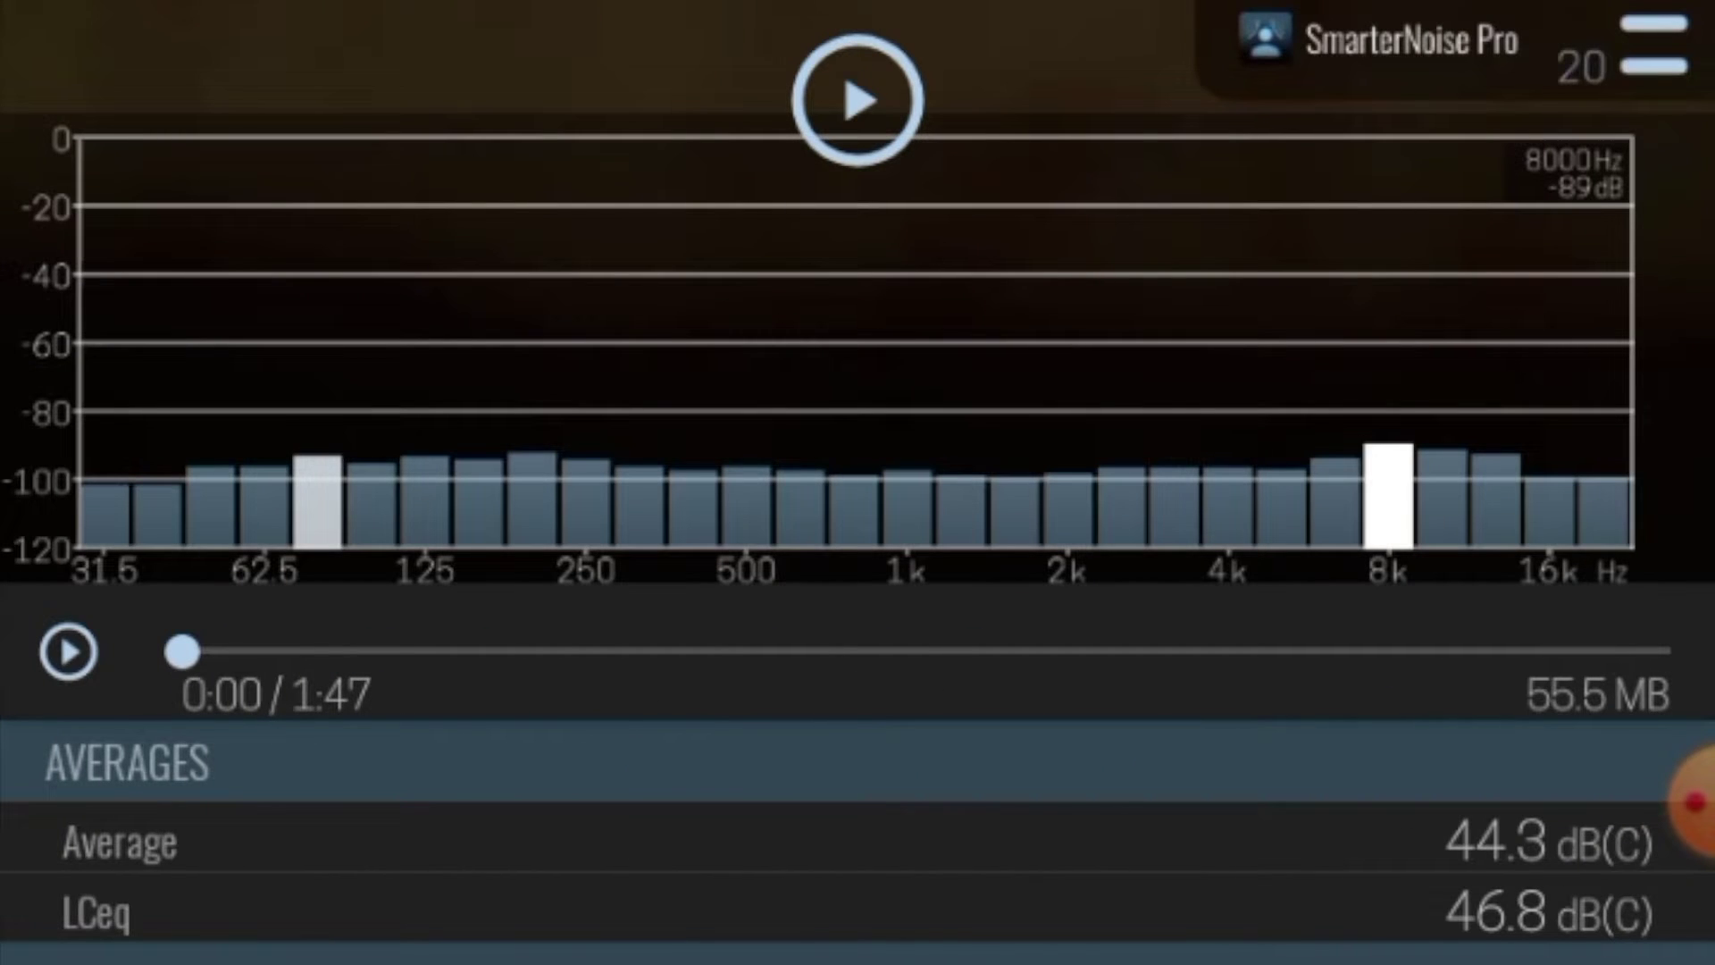
click(68, 652)
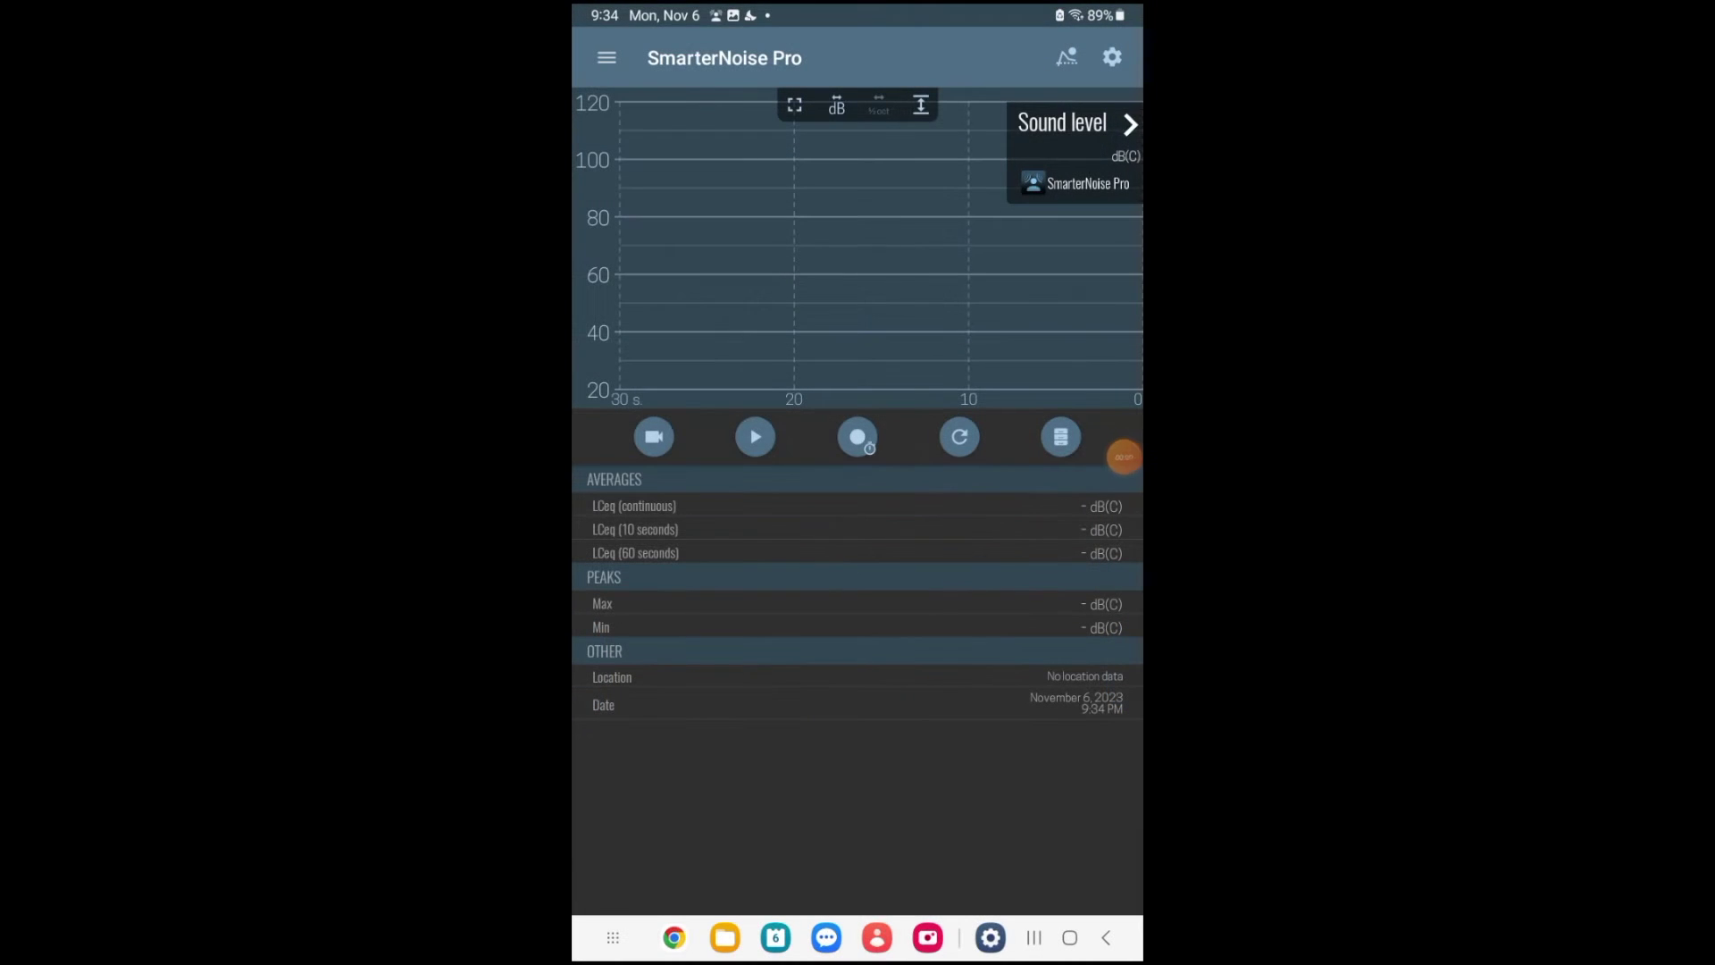
Open Settings with the gear icon, showing 32.7 dB(A) calibration at a 0.0 dB offset
click(607, 57)
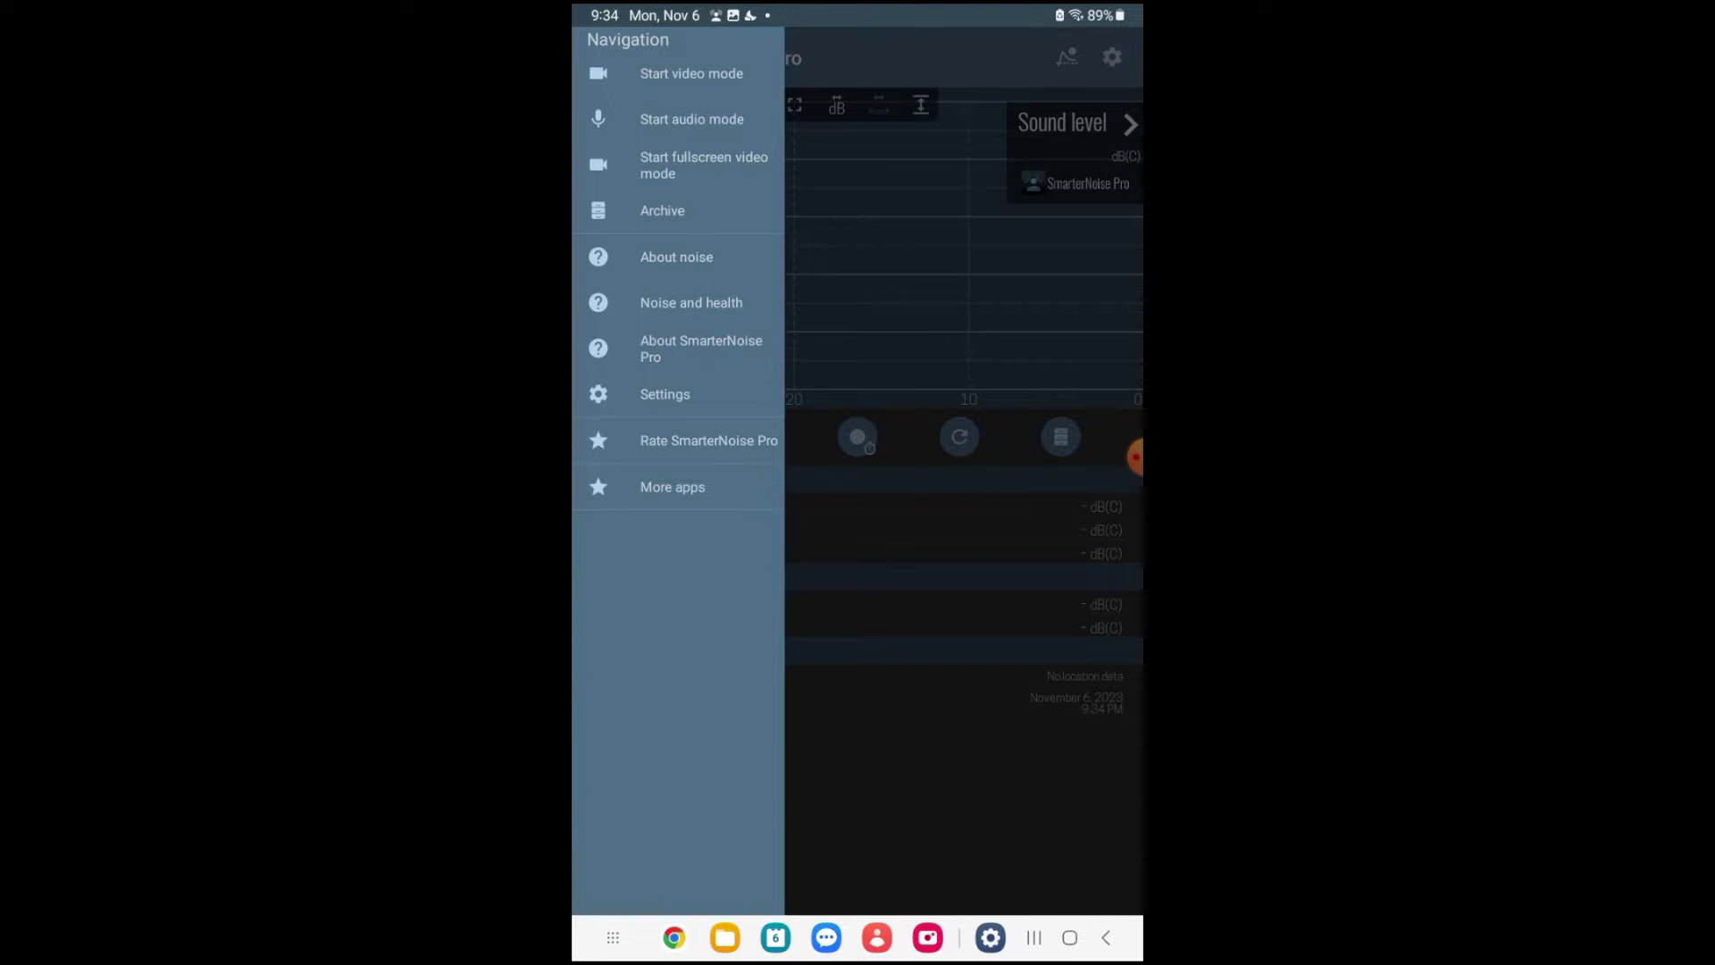
key(Escape)
click(1112, 57)
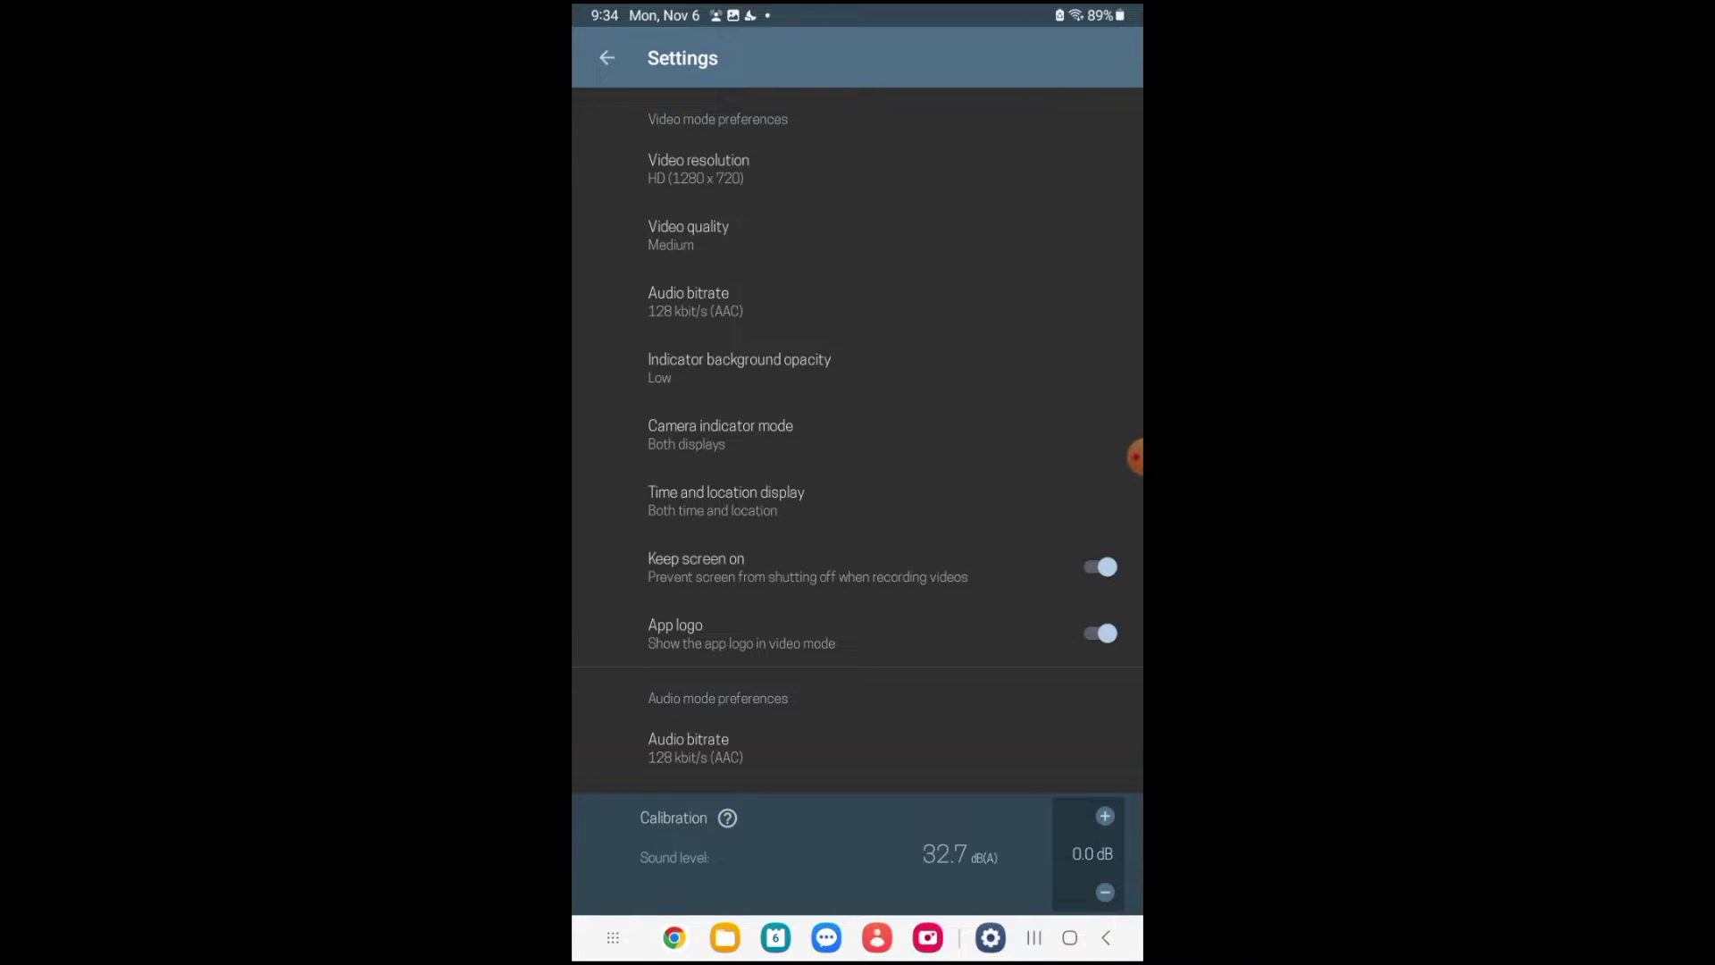
click(699, 169)
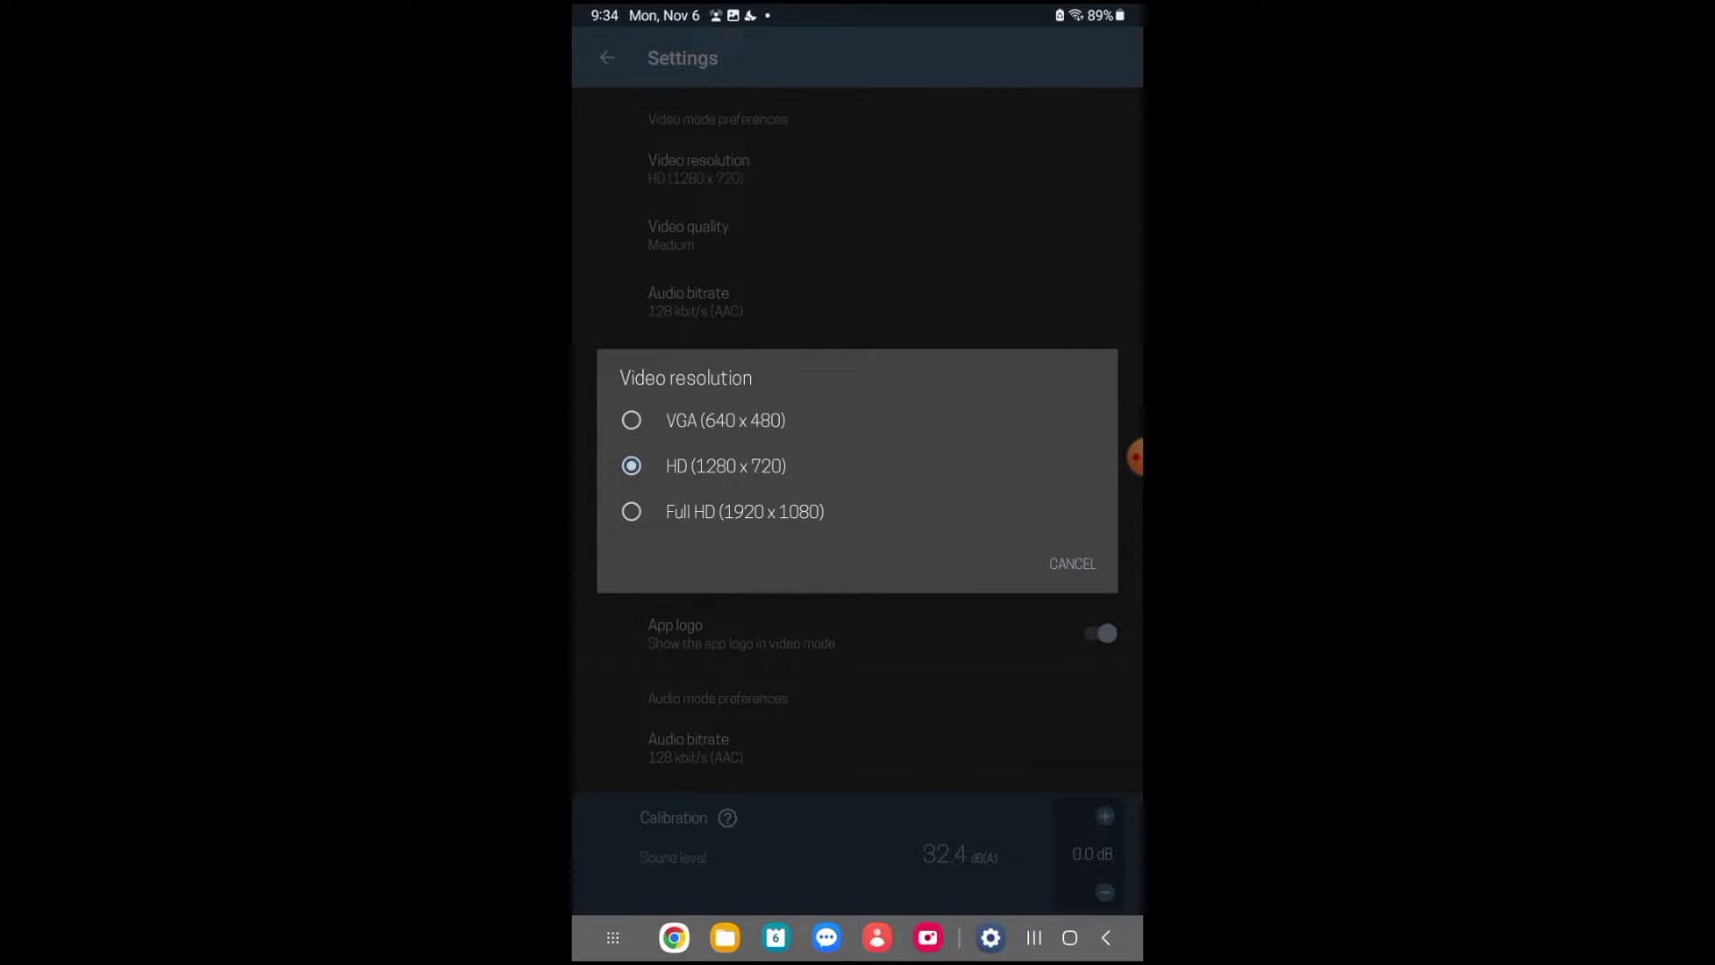
click(1072, 563)
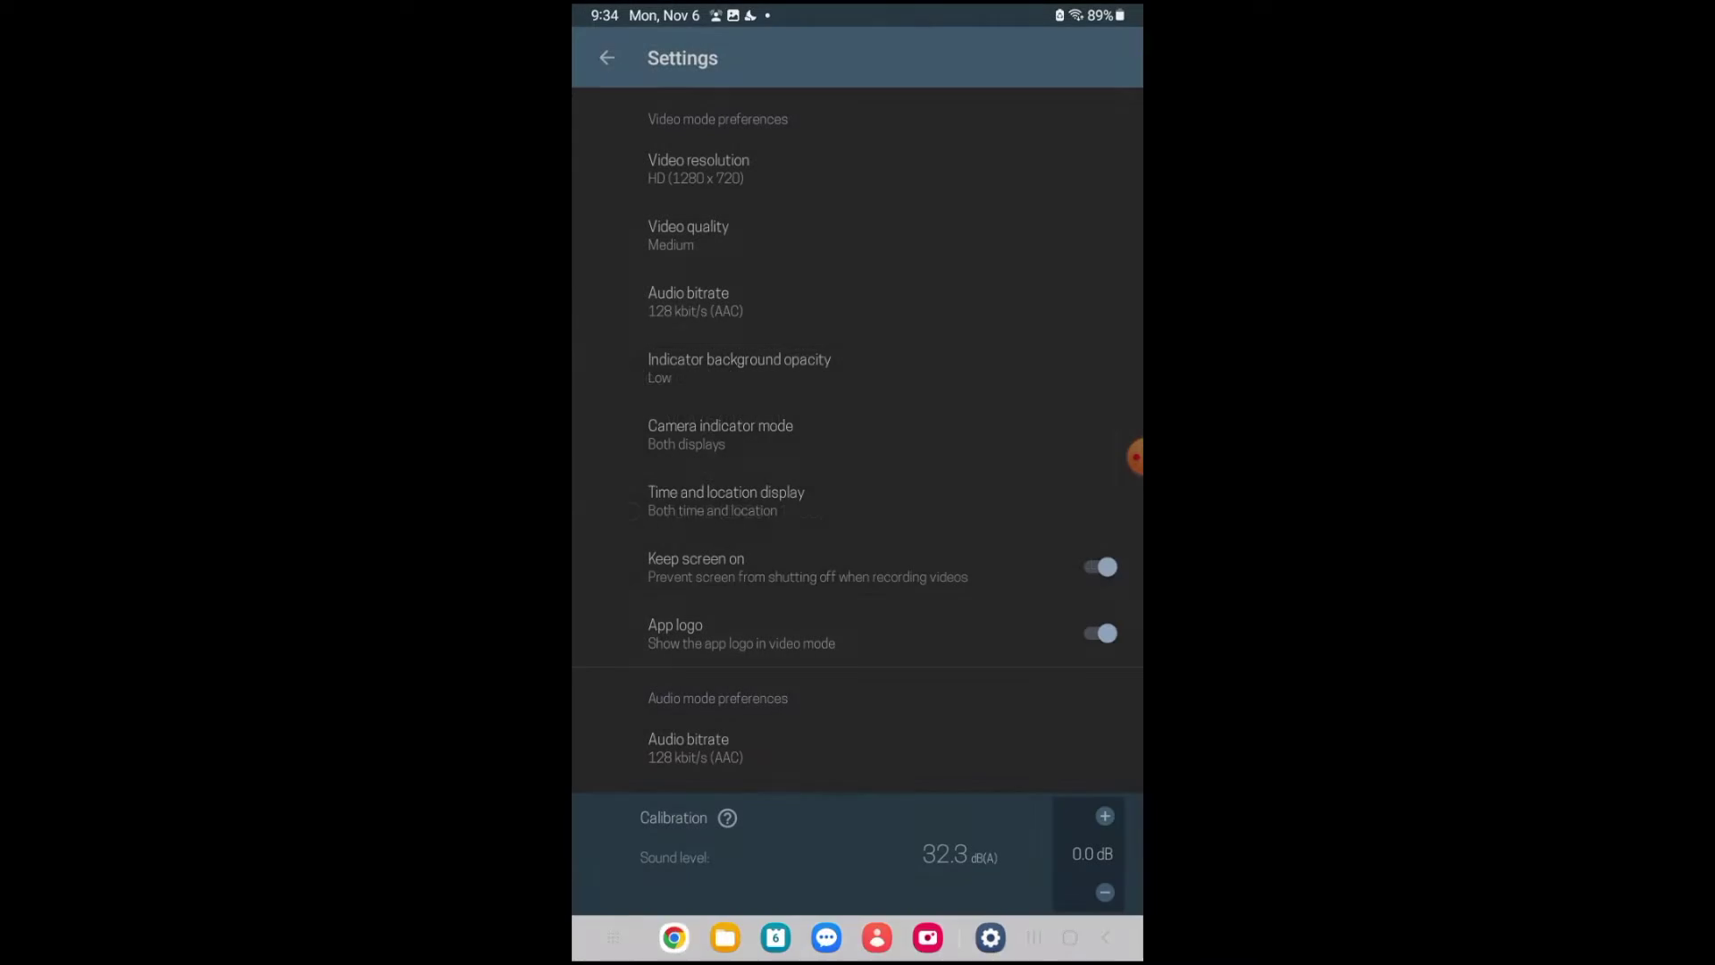
click(688, 235)
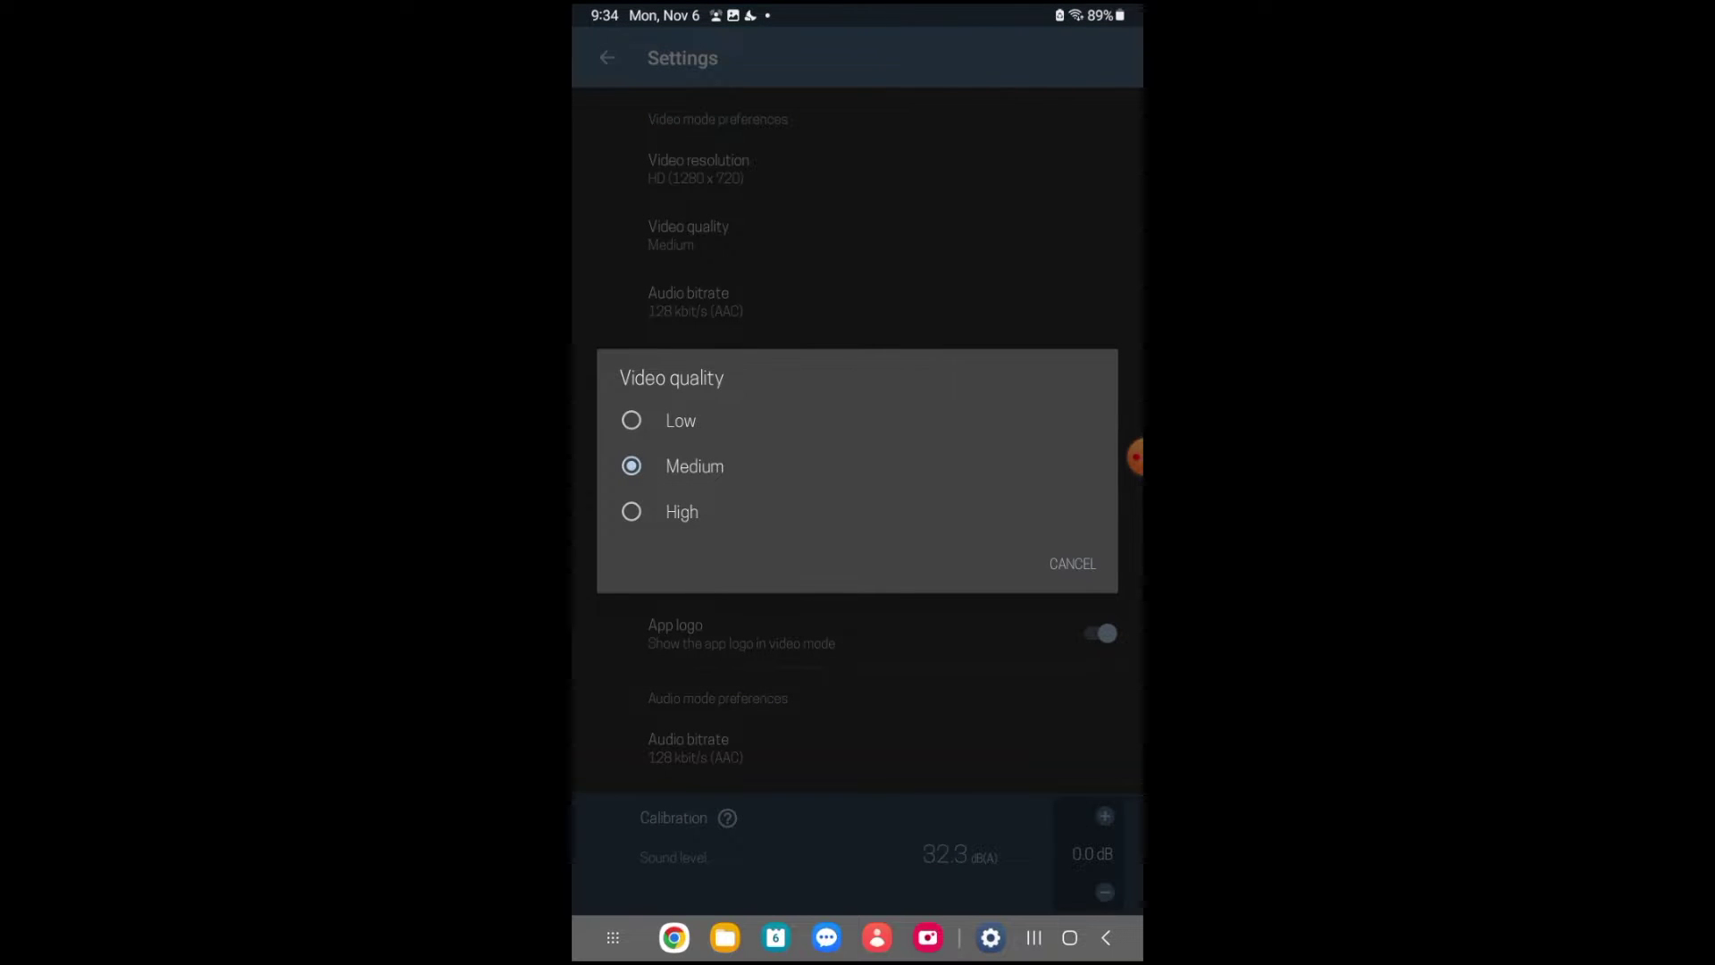
click(1072, 563)
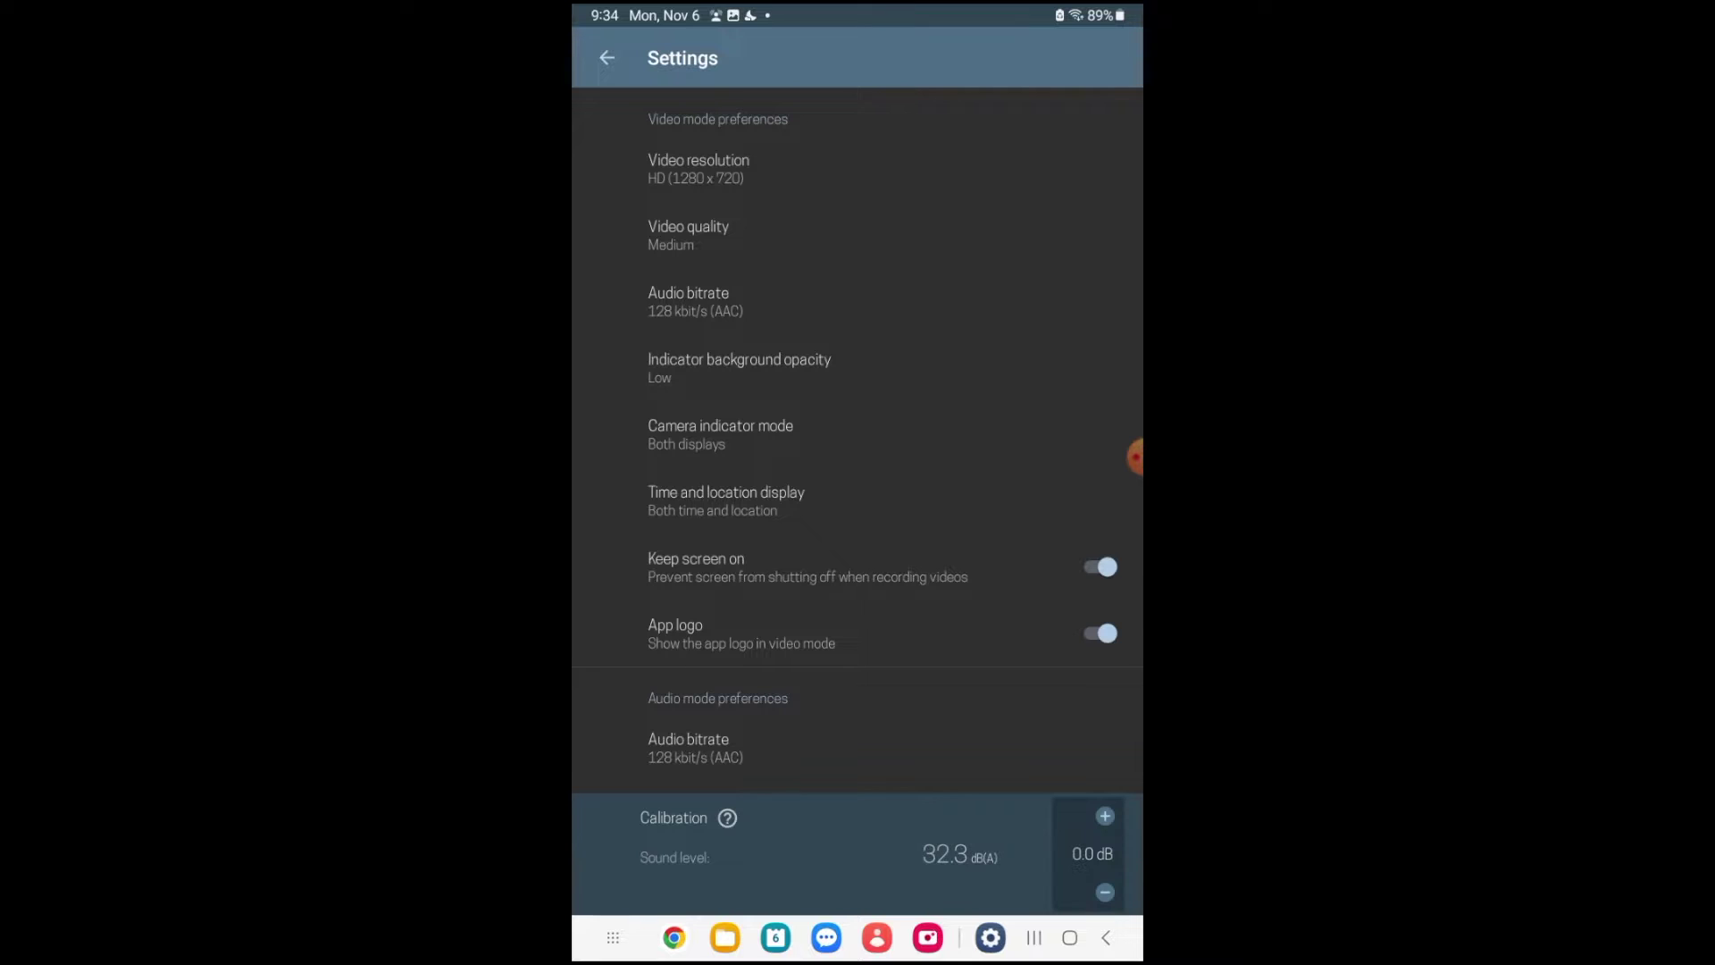
click(689, 301)
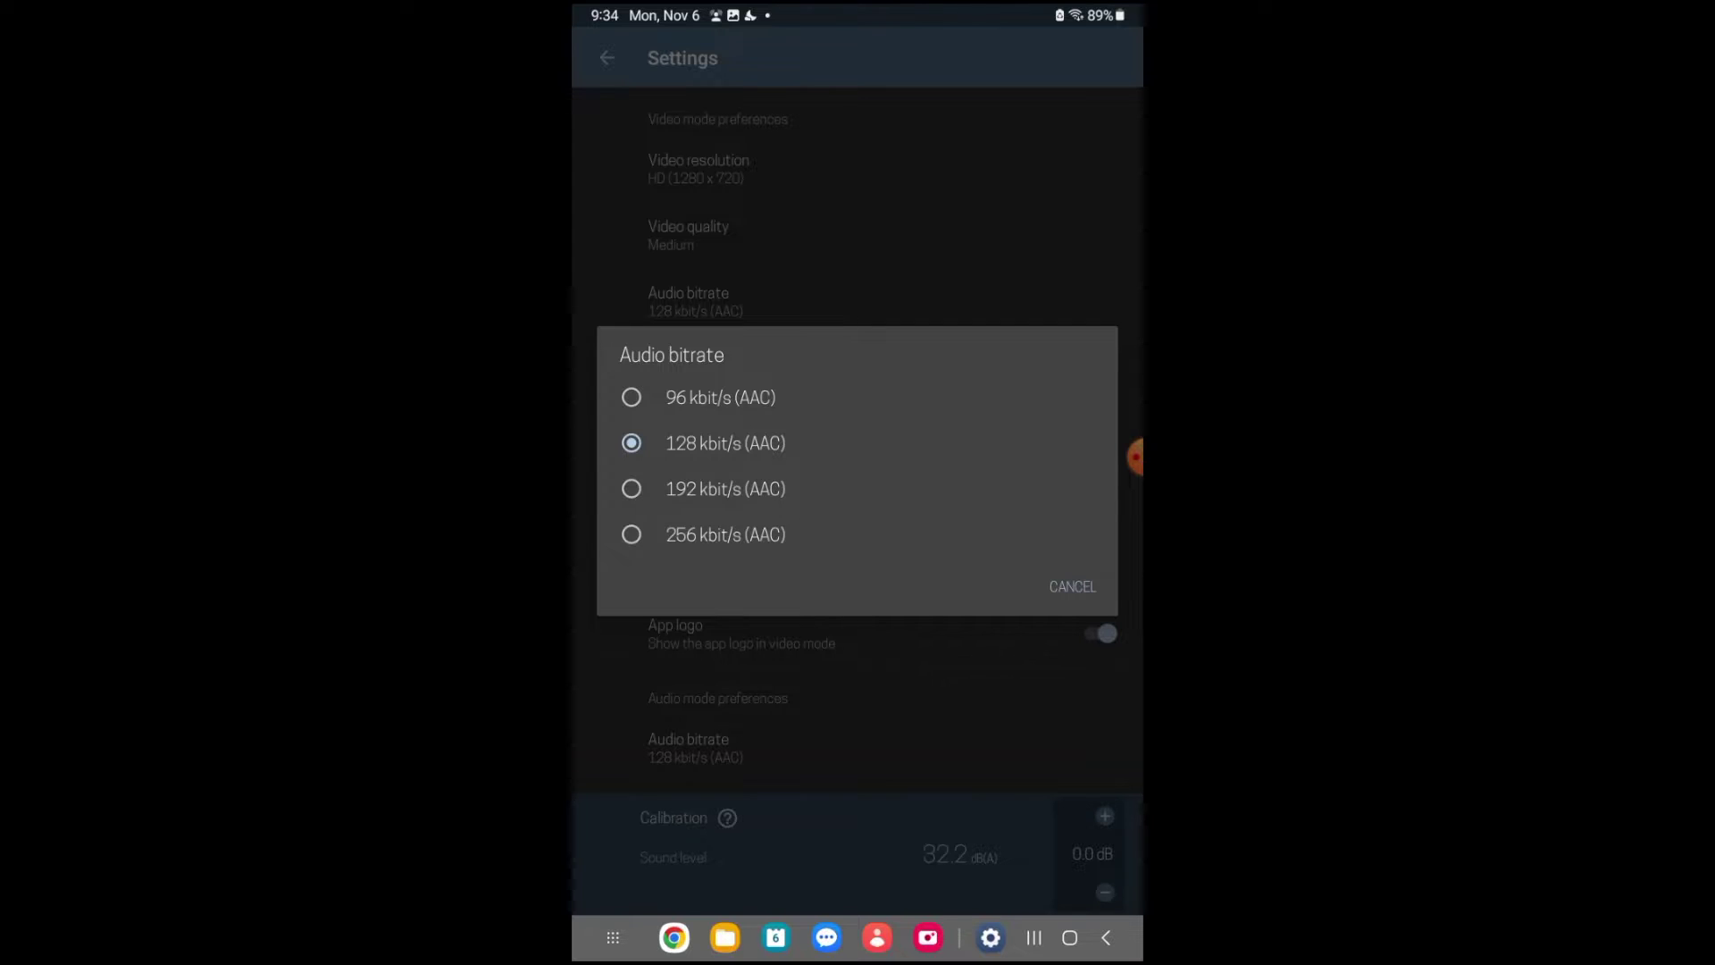
key(Escape)
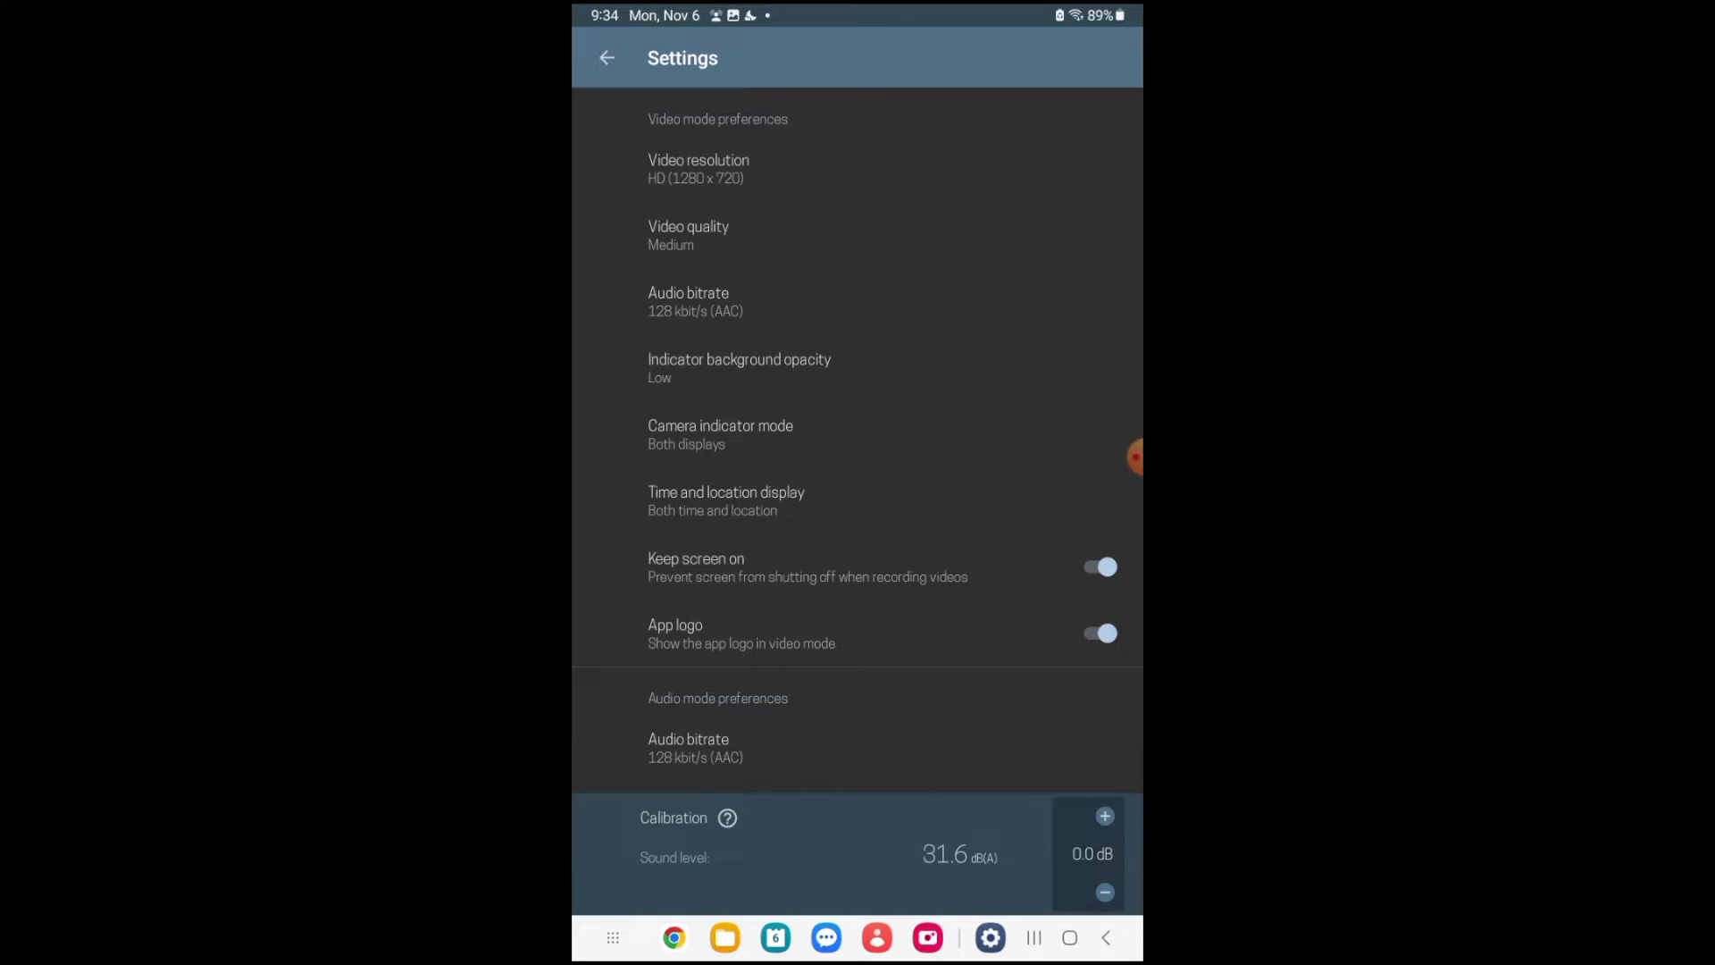
click(720, 435)
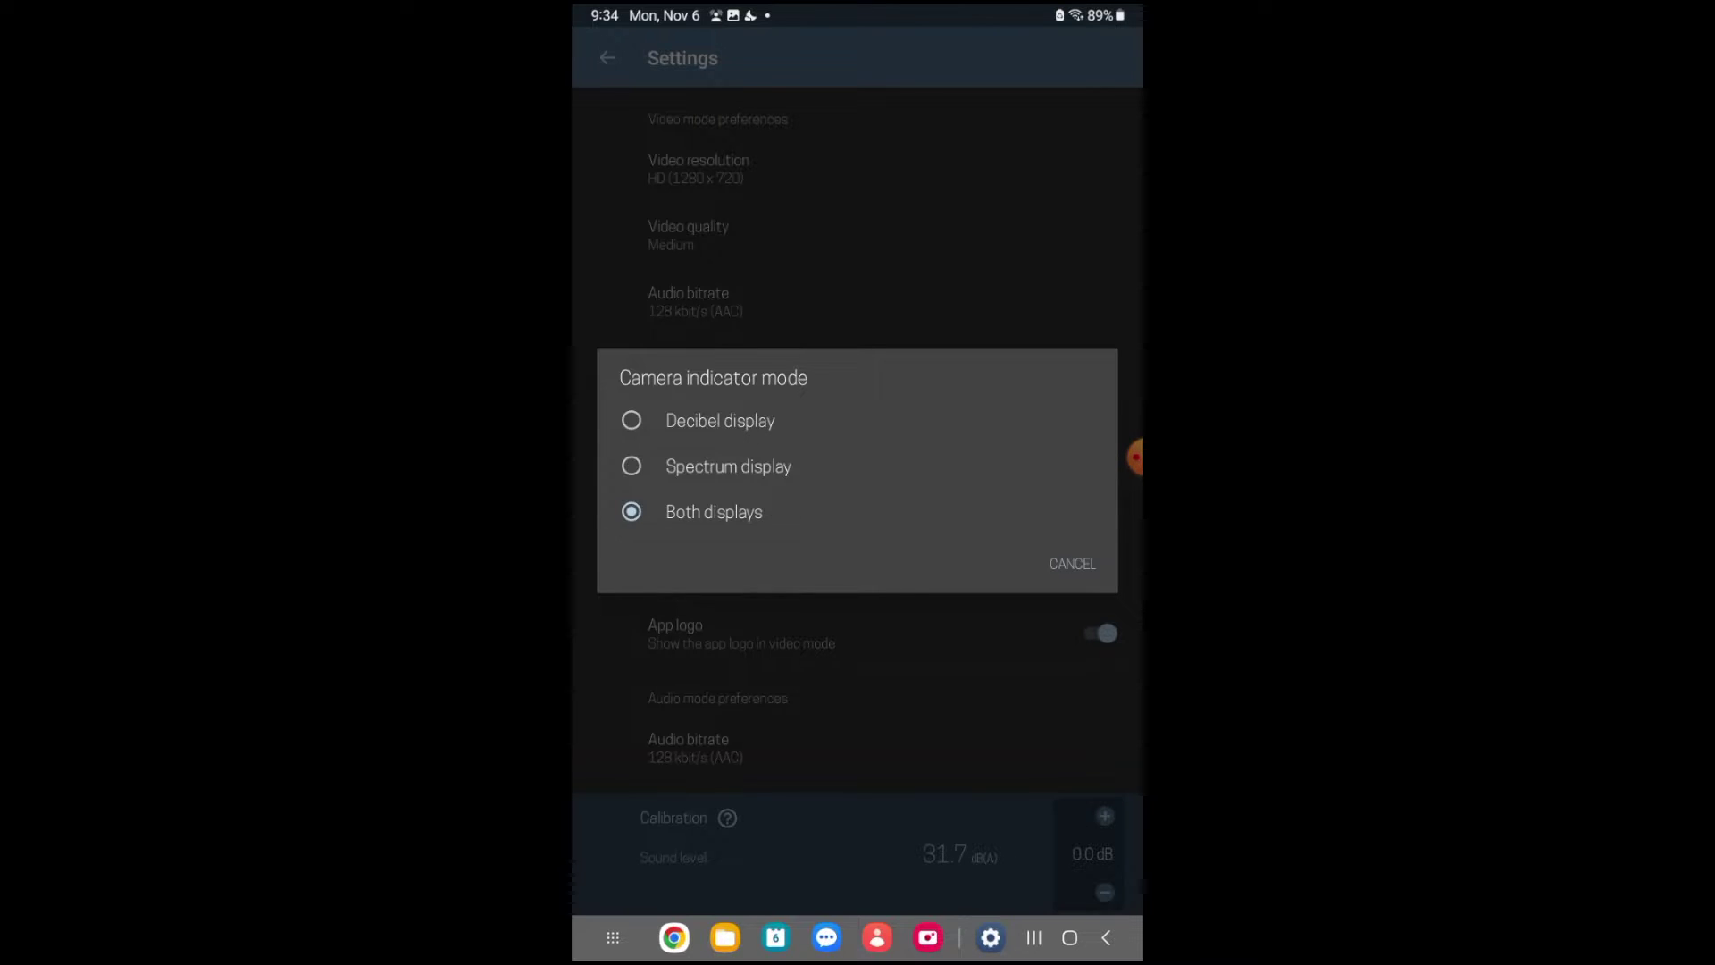
key(Escape)
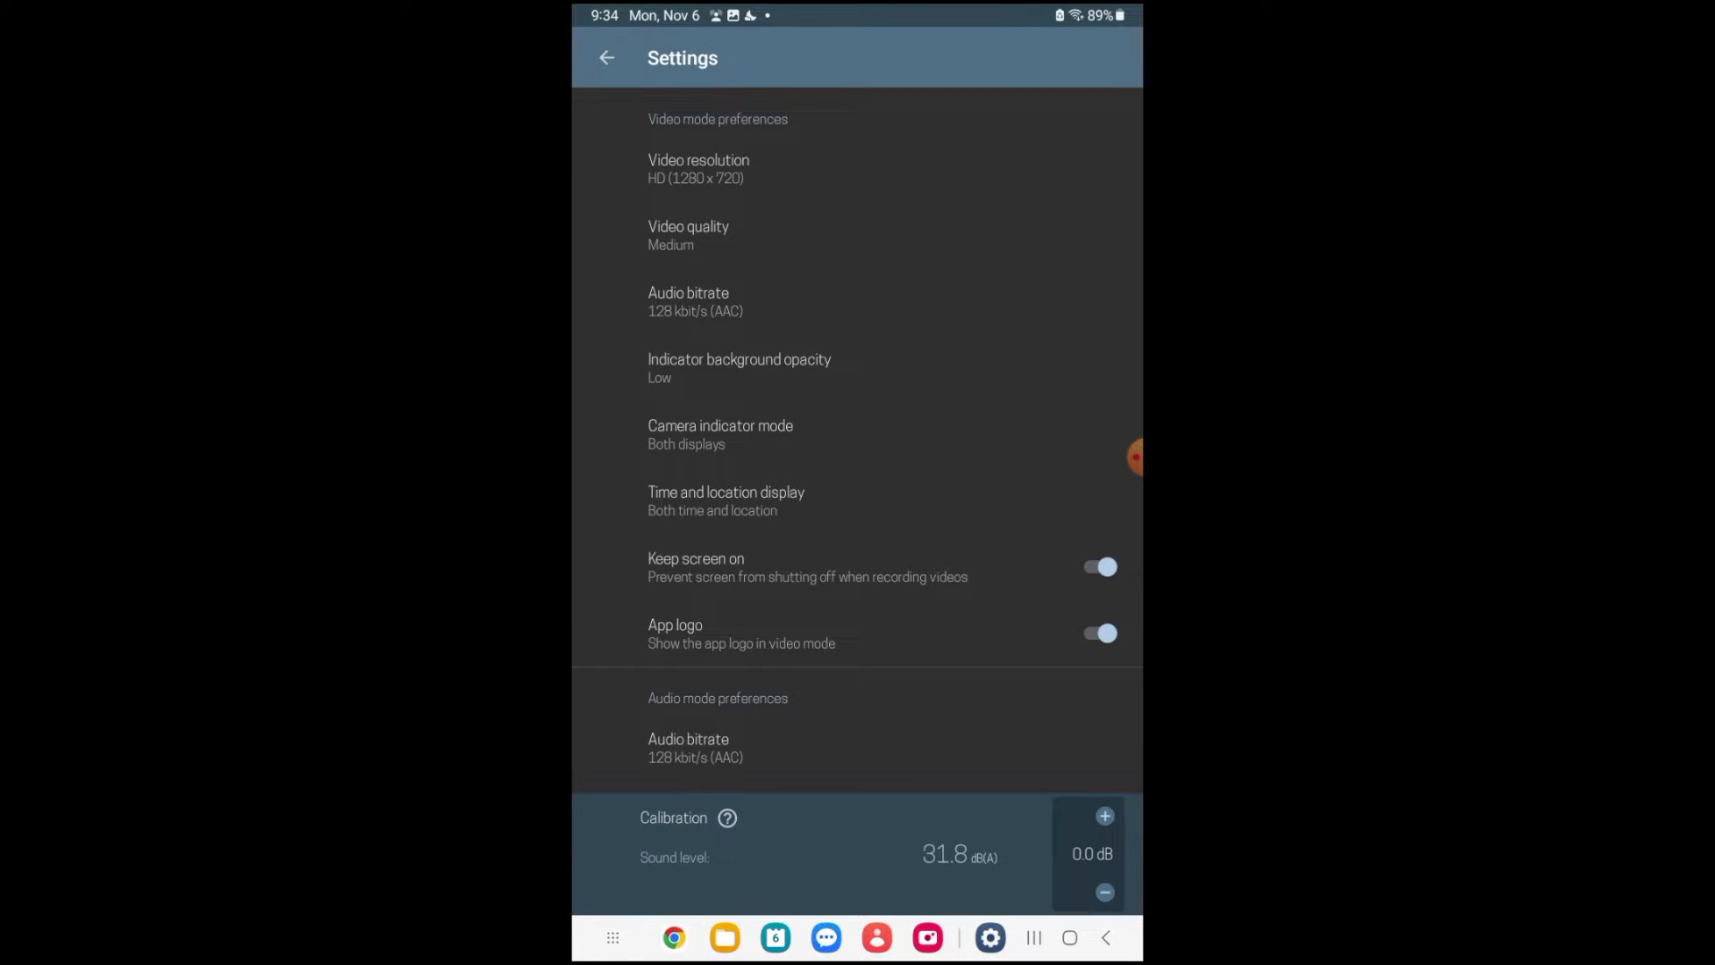
click(726, 500)
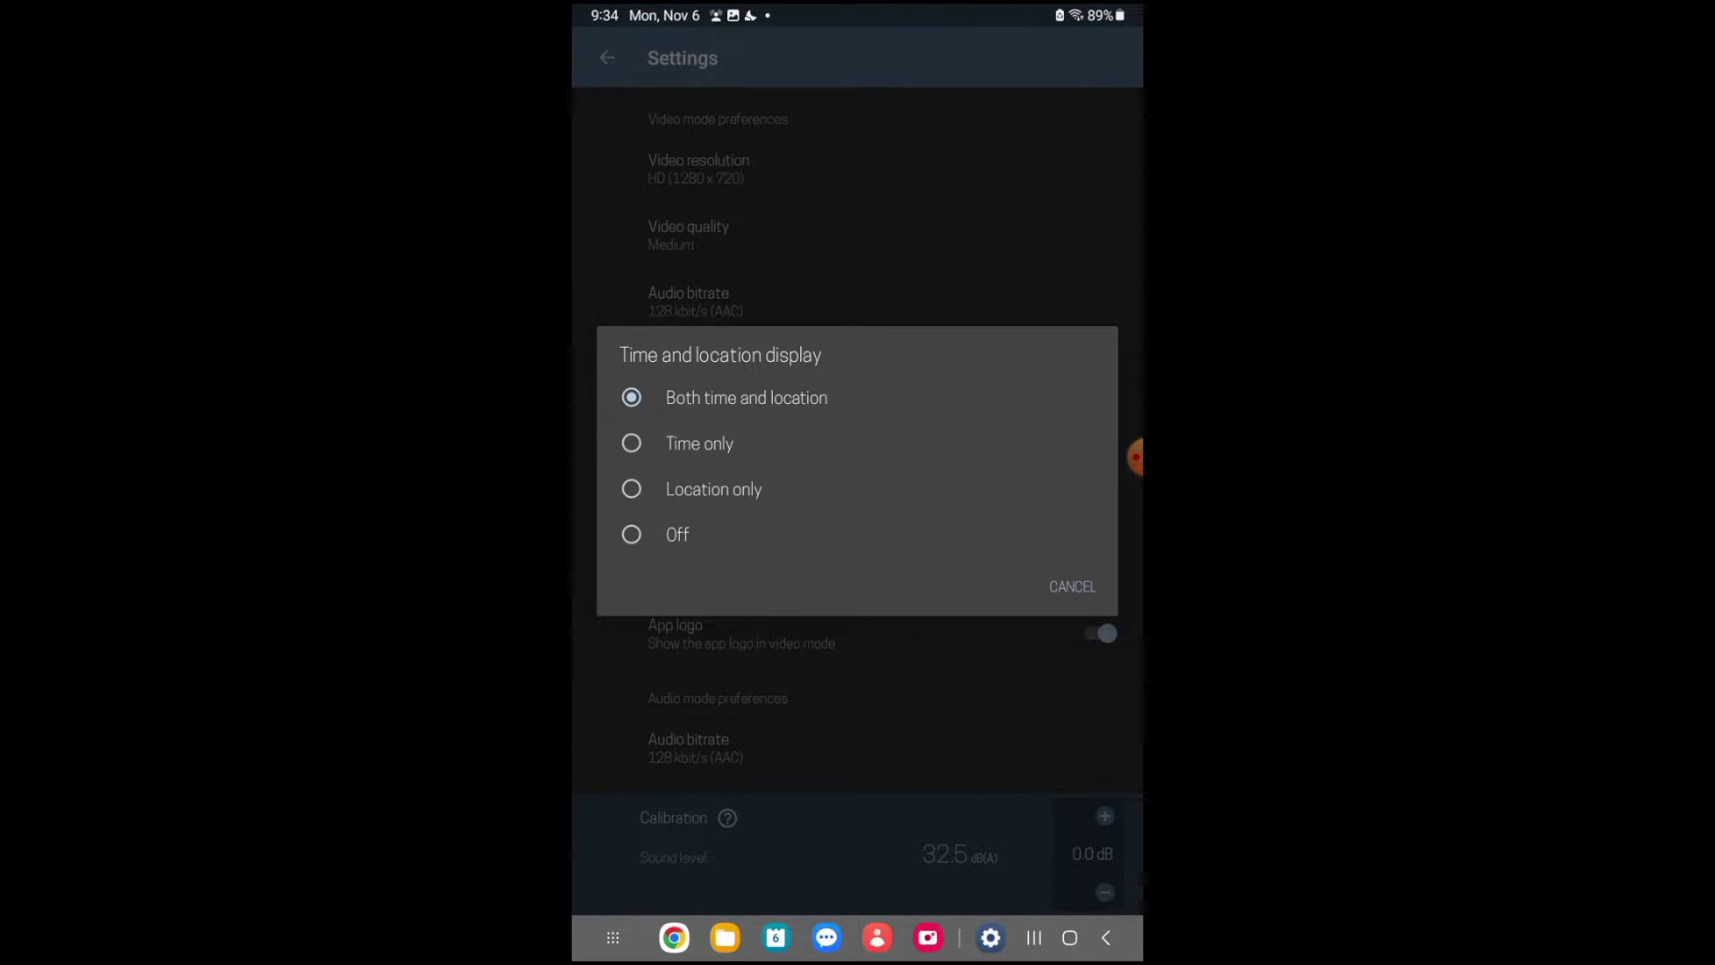
key(Escape)
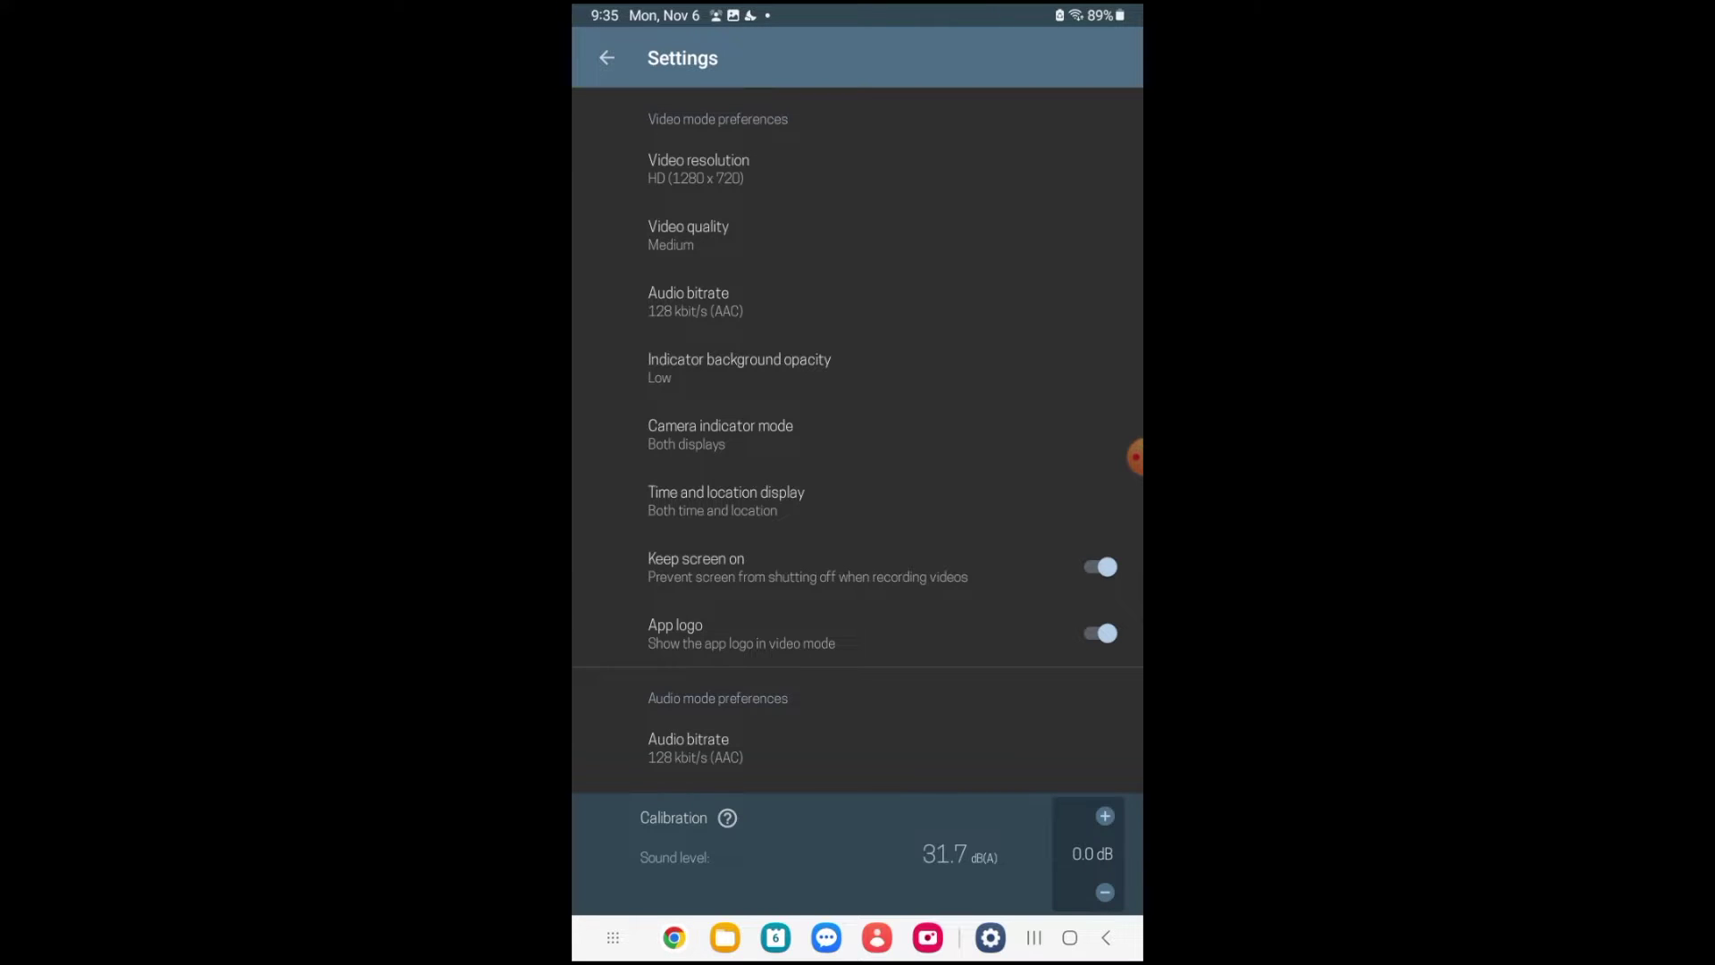
click(1099, 567)
click(1099, 567)
scroll(845, 443, down, 3)
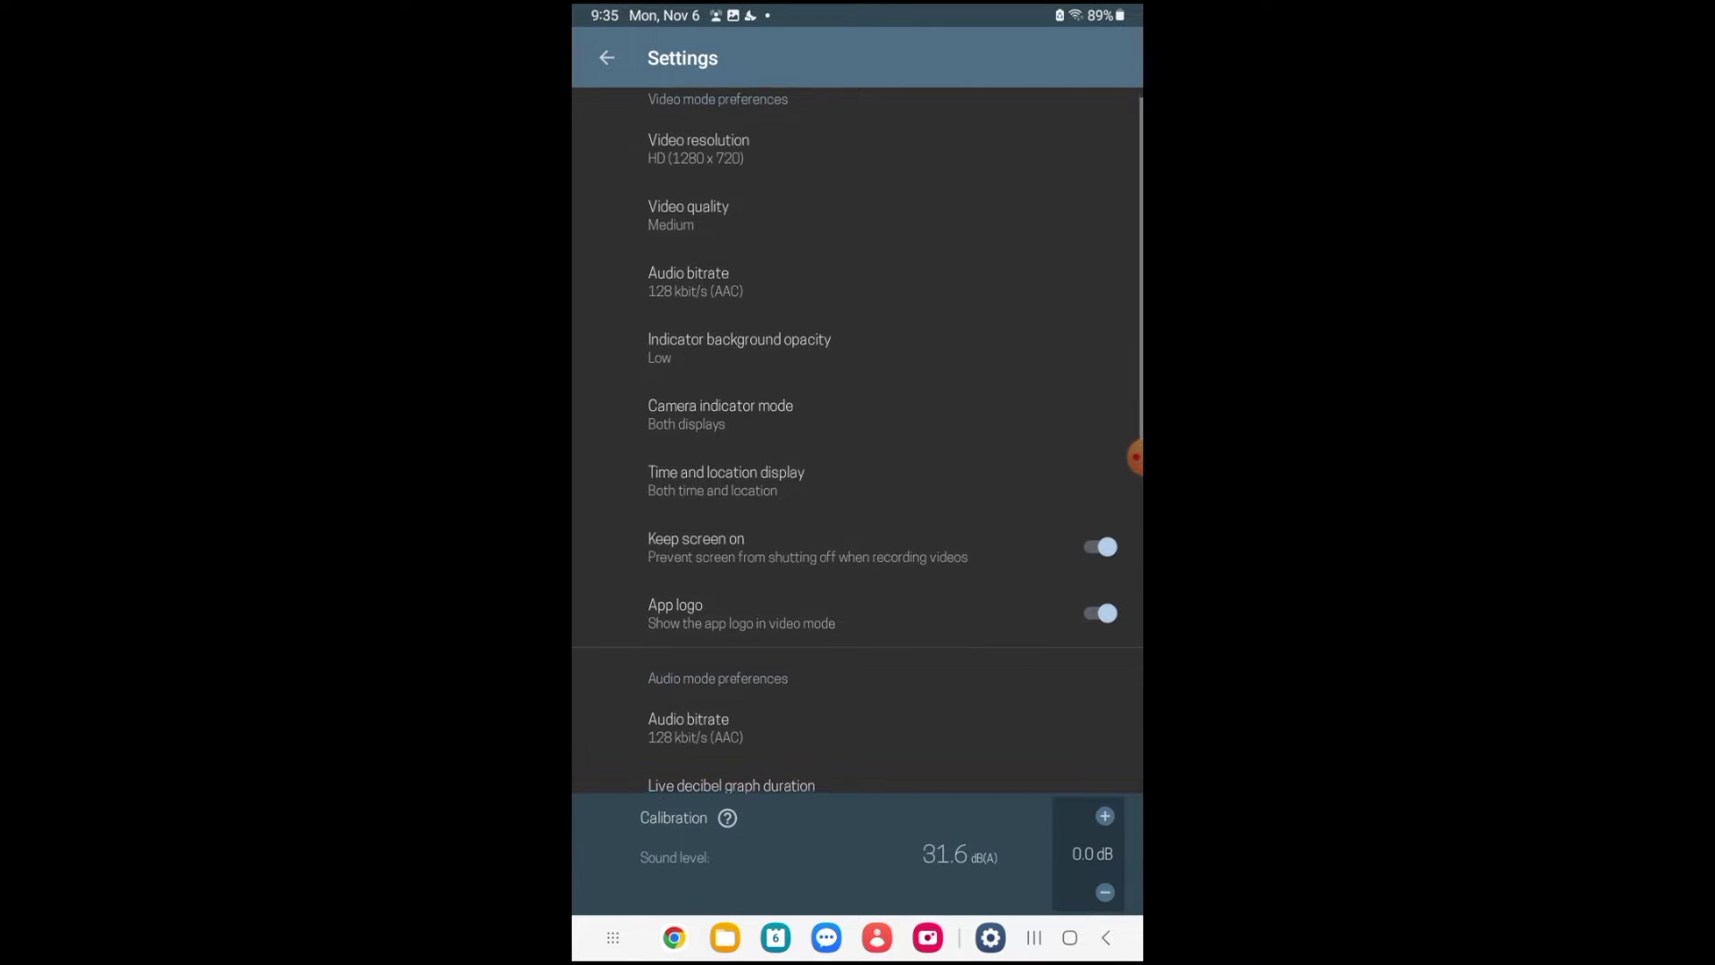
scroll(845, 442, down, 5)
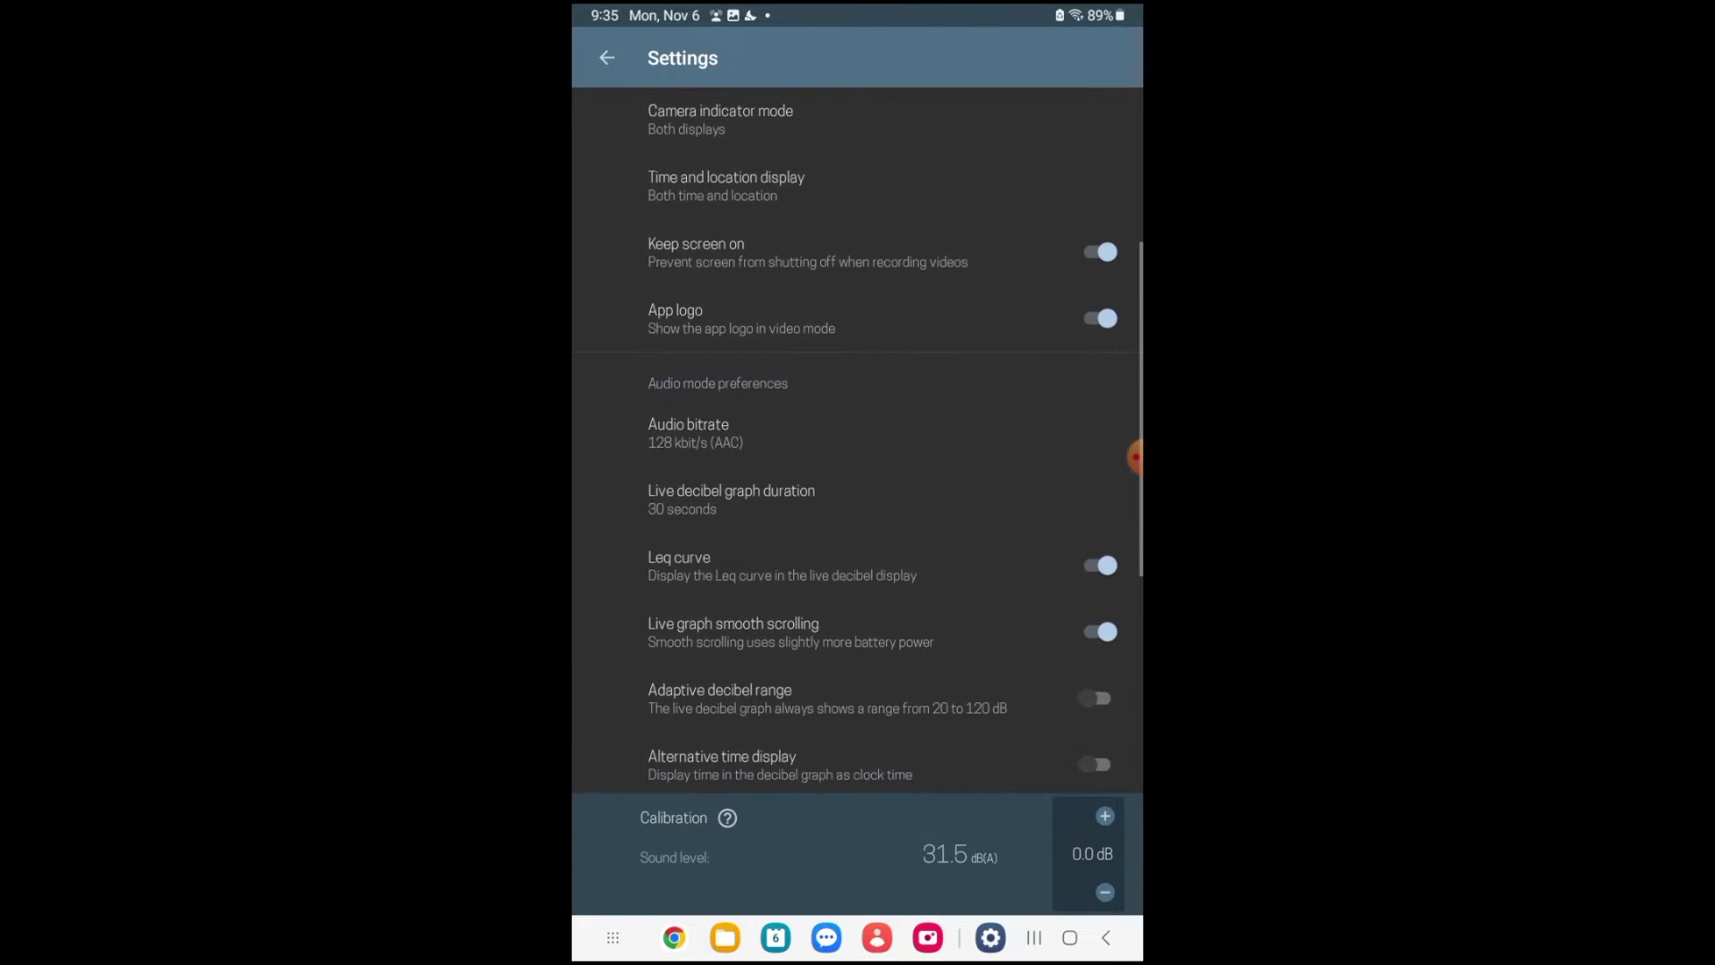
scroll(845, 442, down, 3)
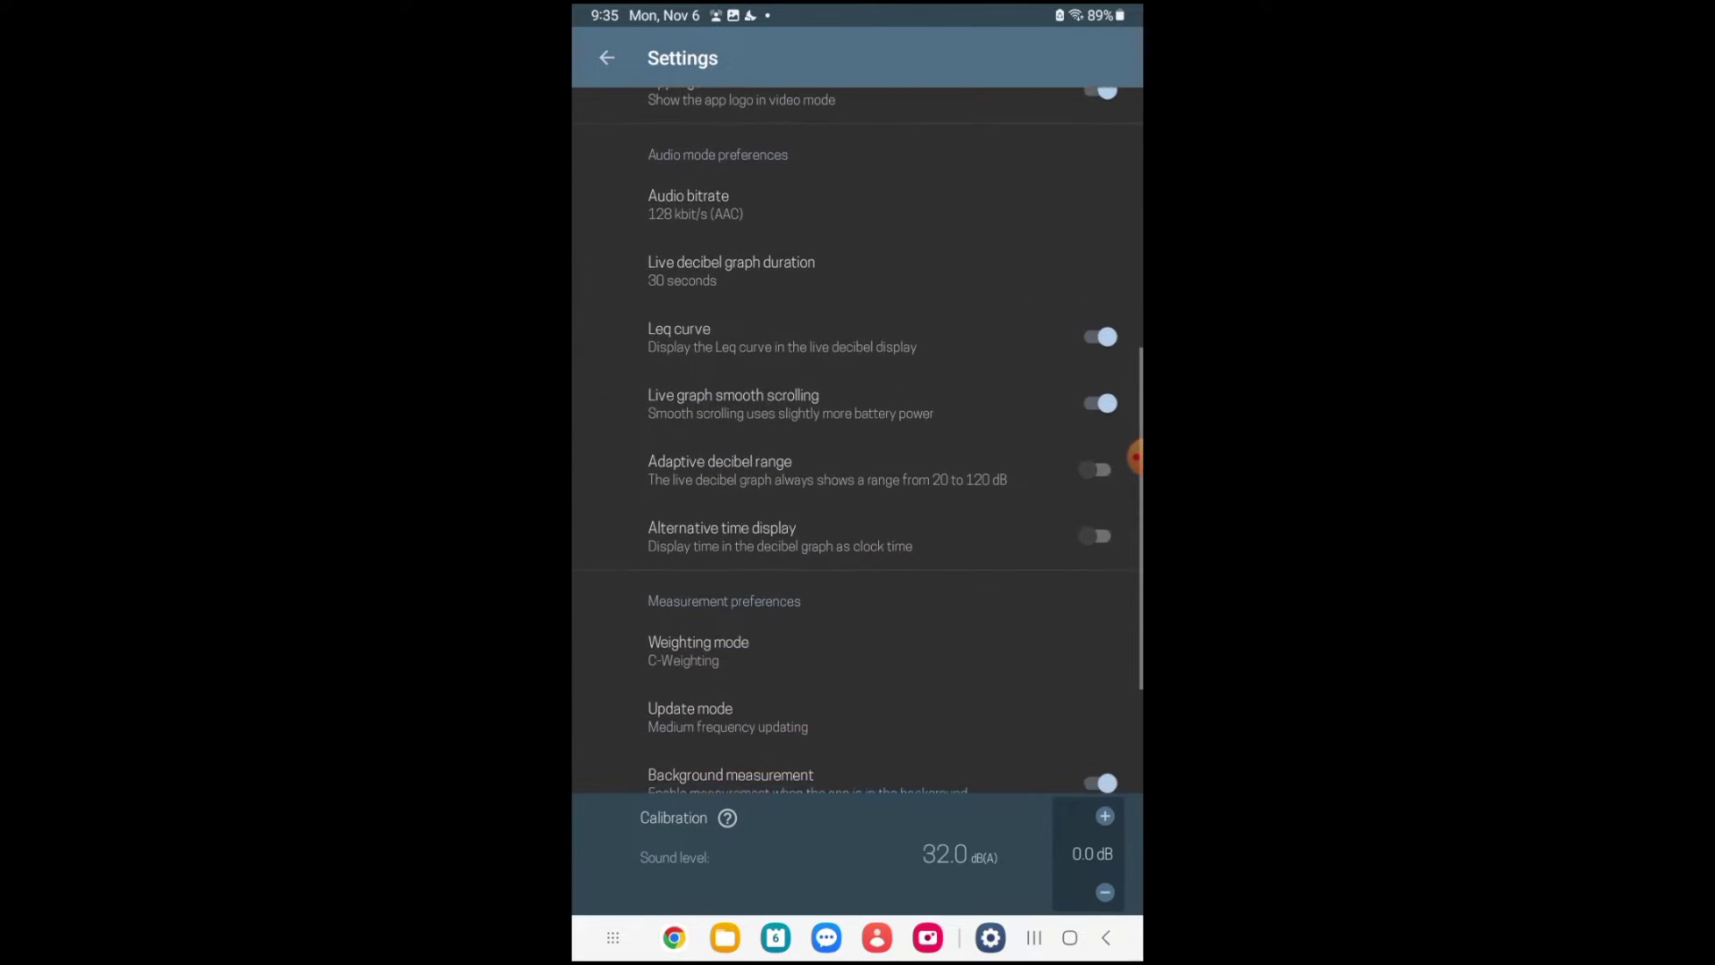
click(688, 147)
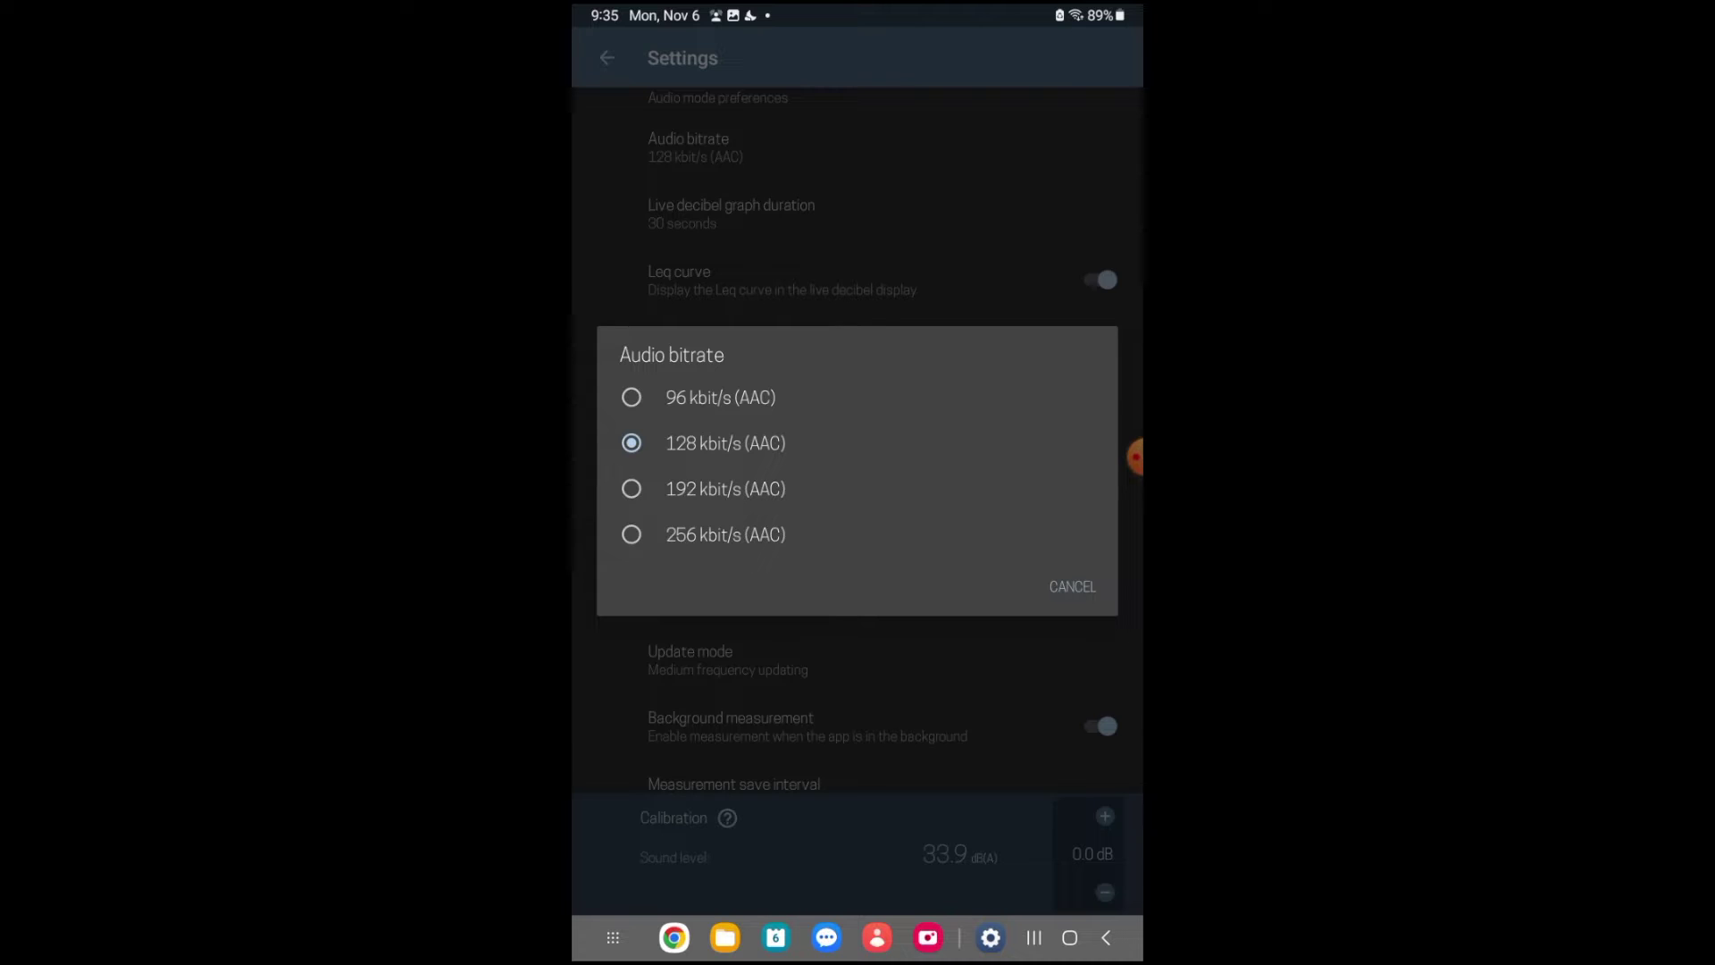
key(Escape)
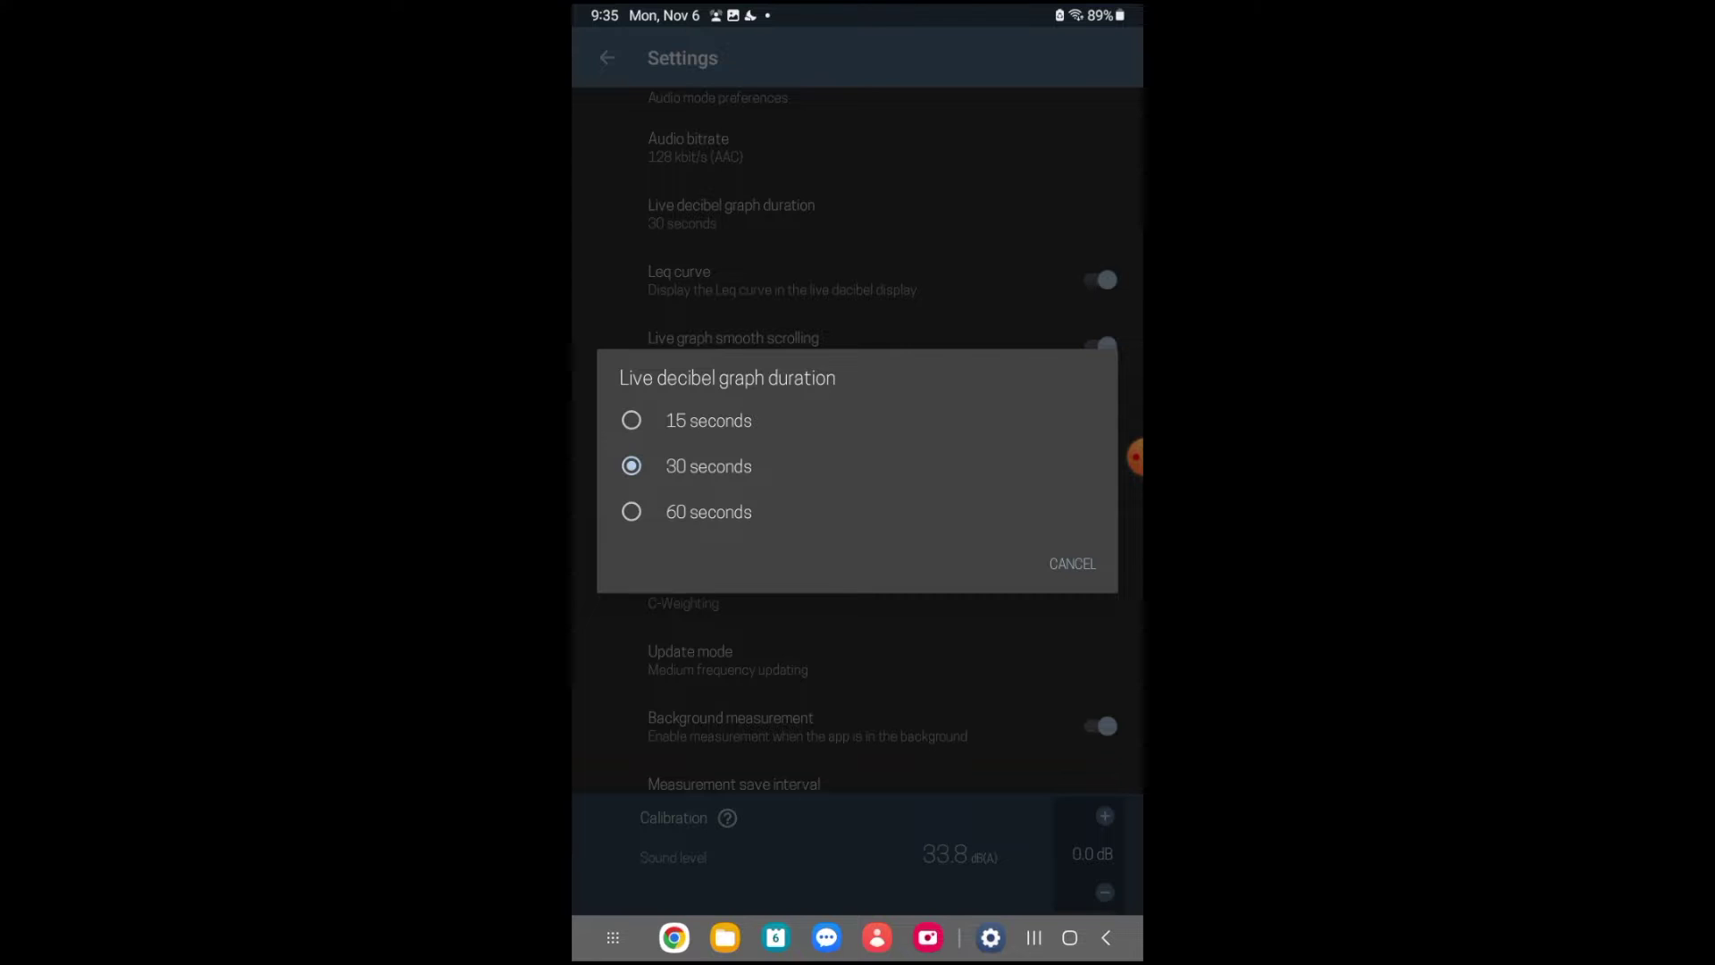
key(Escape)
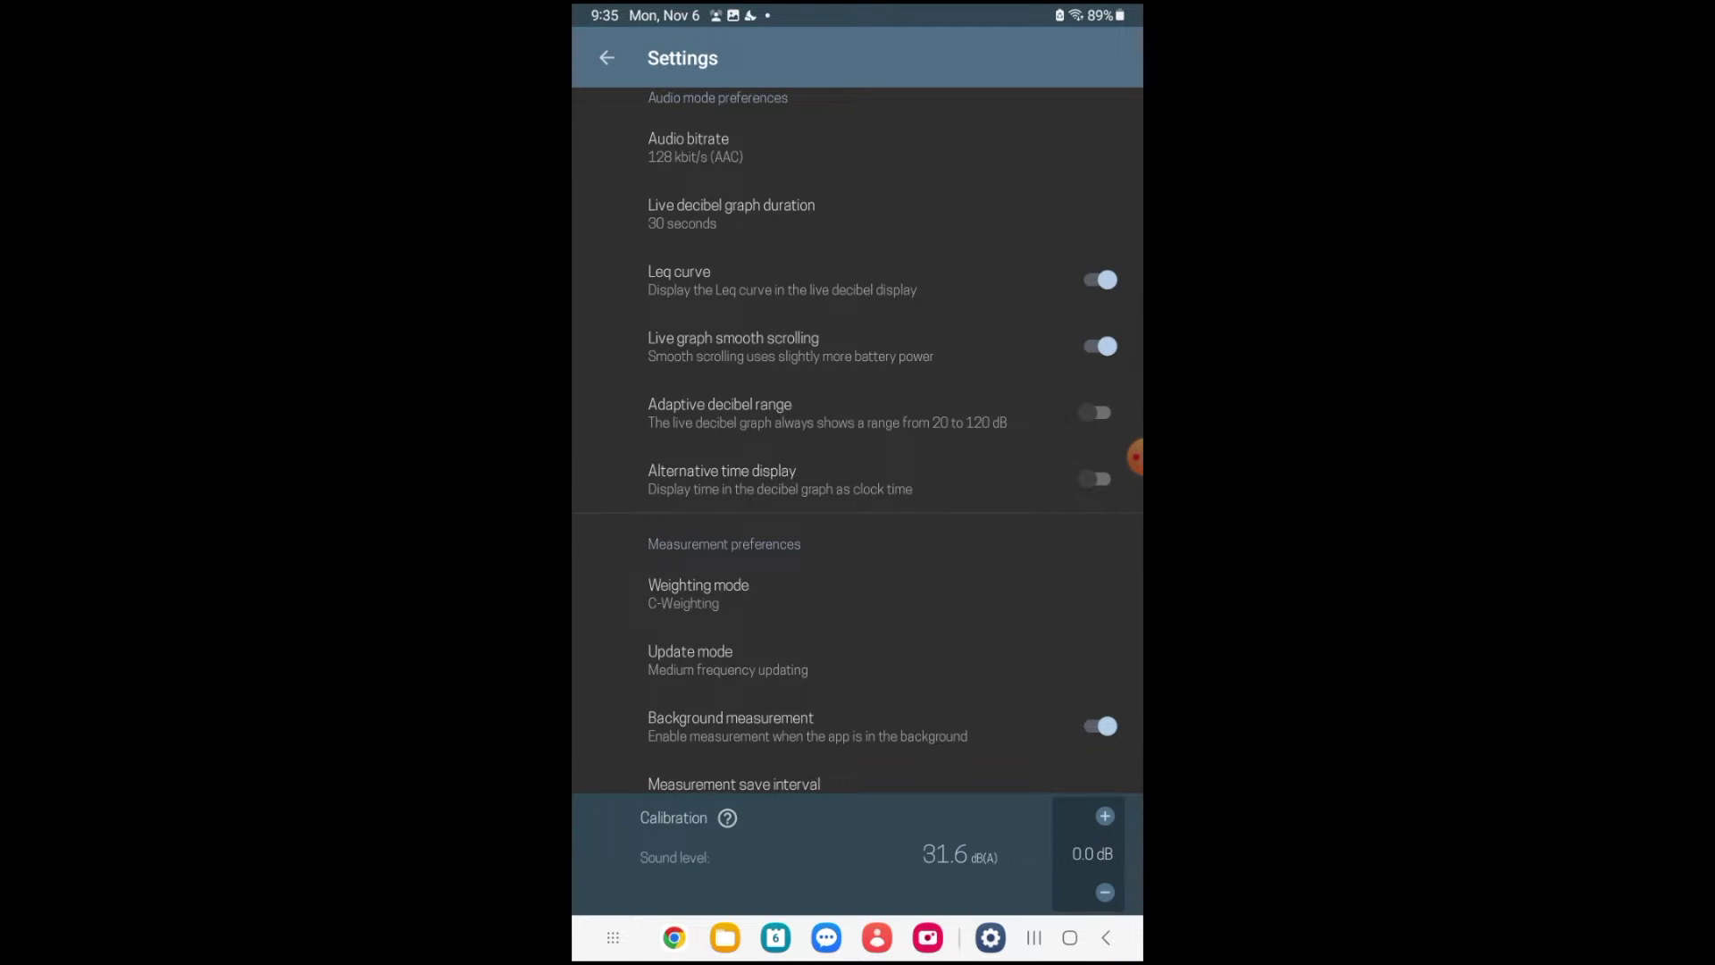
click(1099, 279)
click(1099, 279)
click(1095, 413)
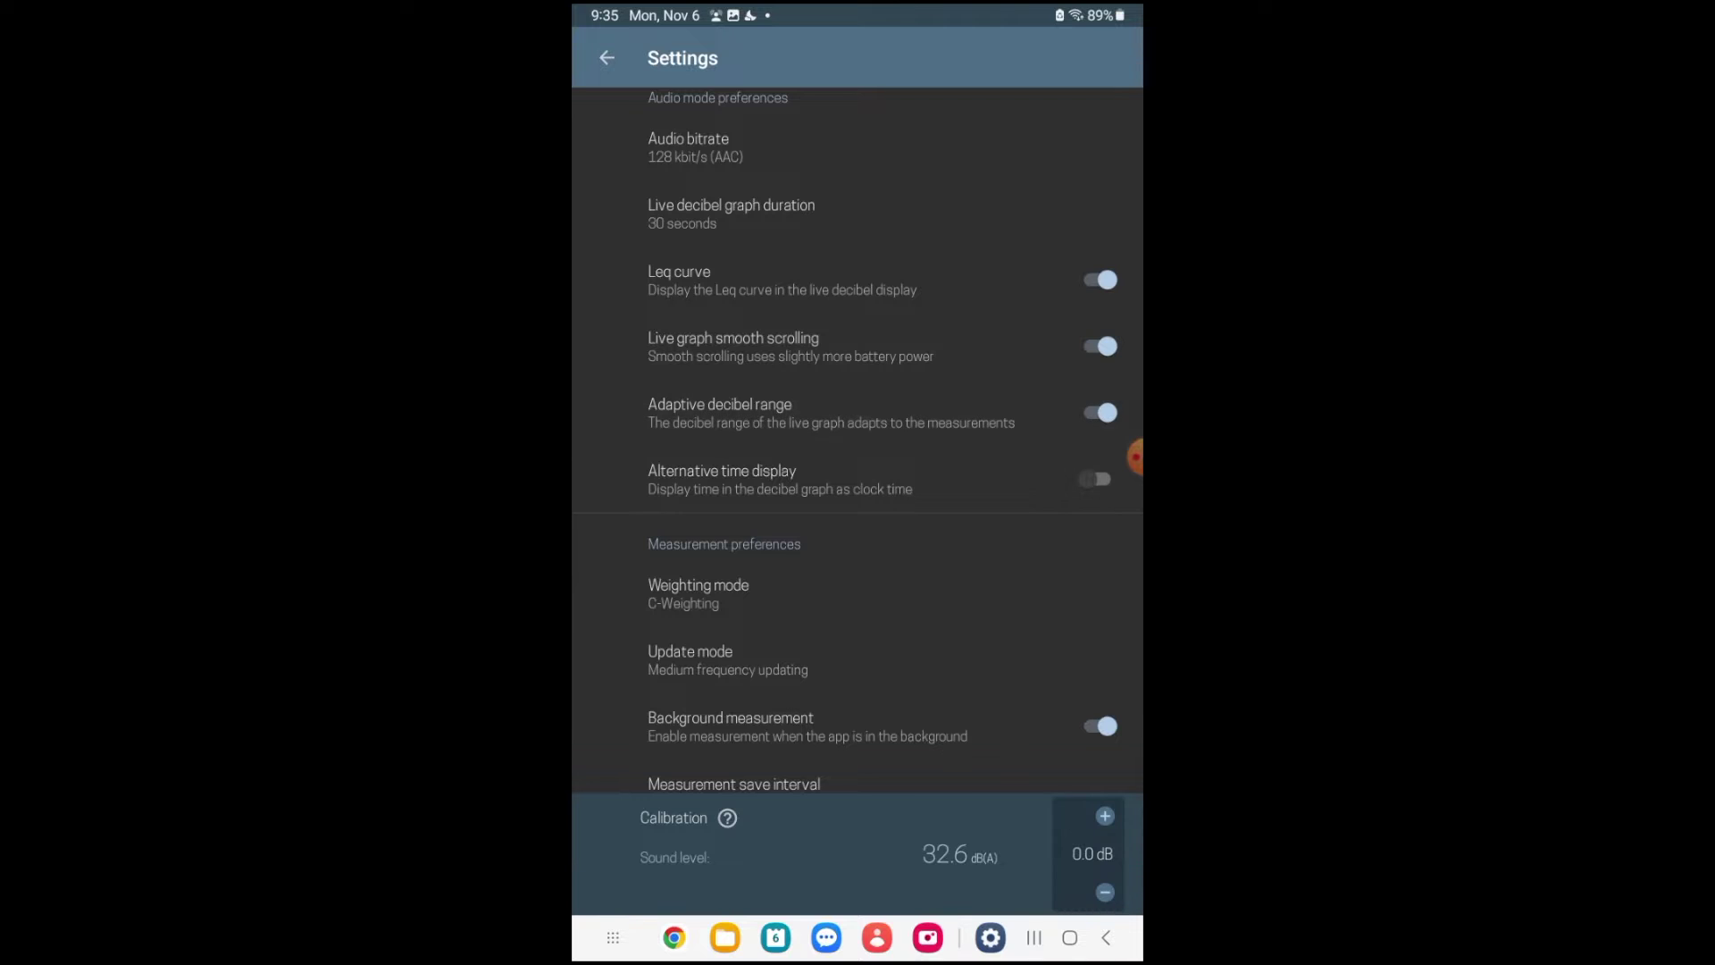
click(1096, 412)
click(1096, 412)
click(1095, 413)
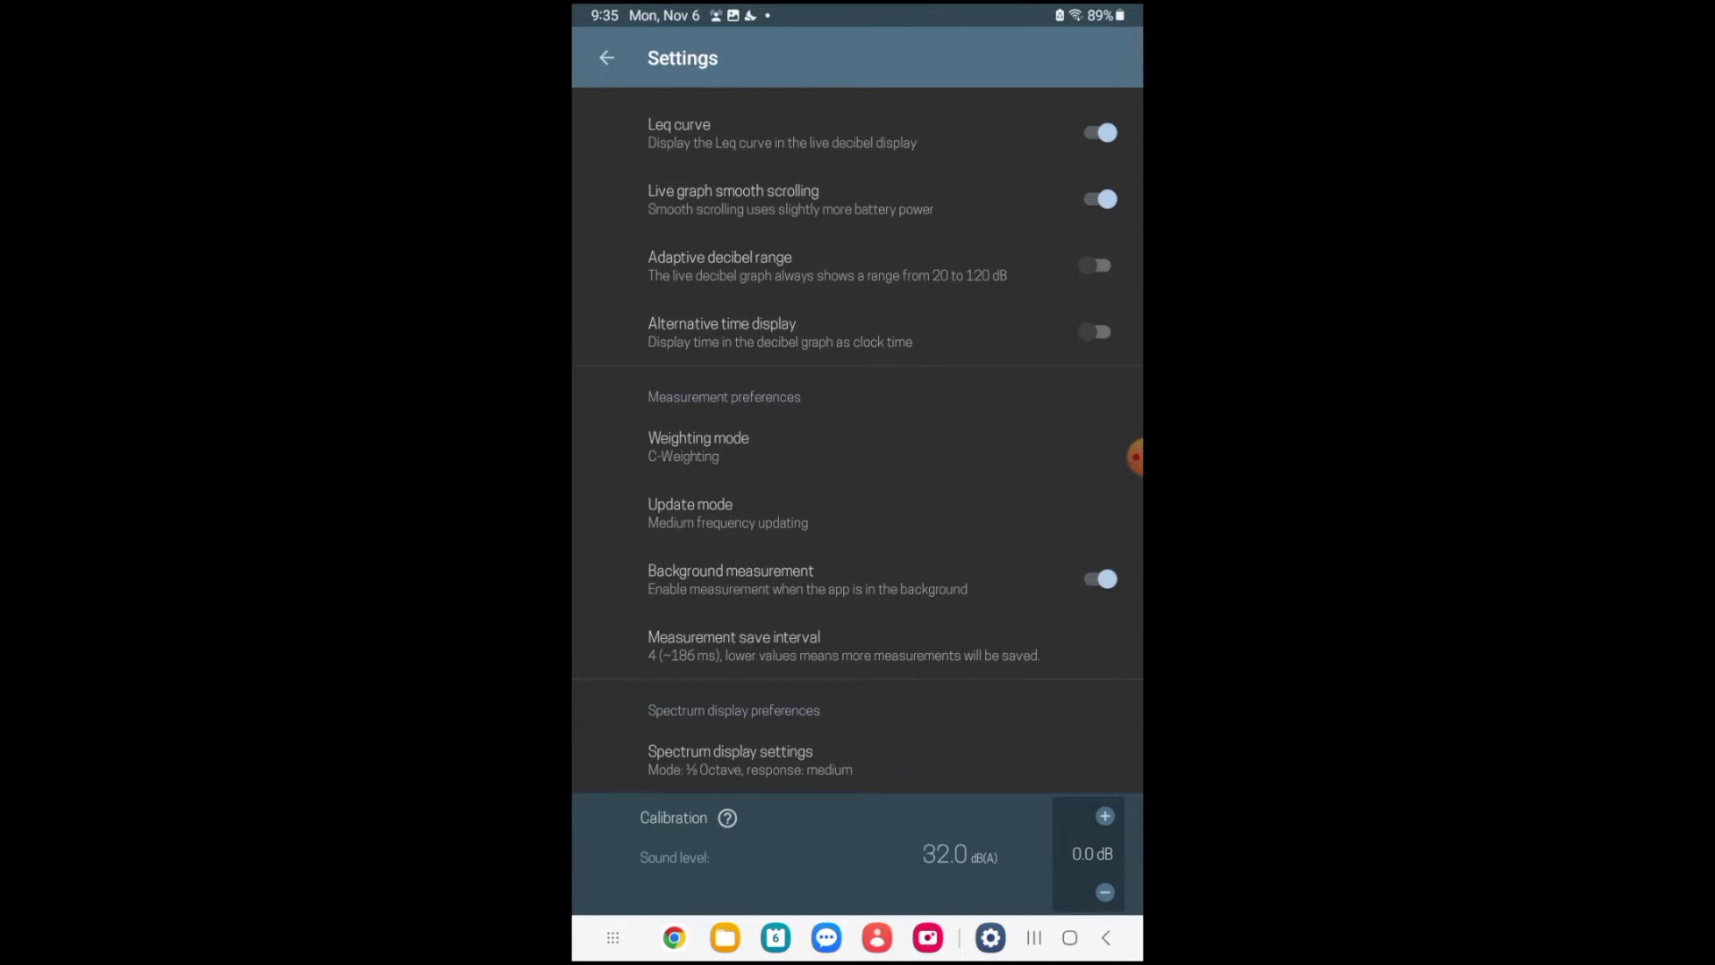
Leave Weighting (C-Weighting), Update mode and save interval (4) unchanged, then open Spectrum display settings
click(699, 445)
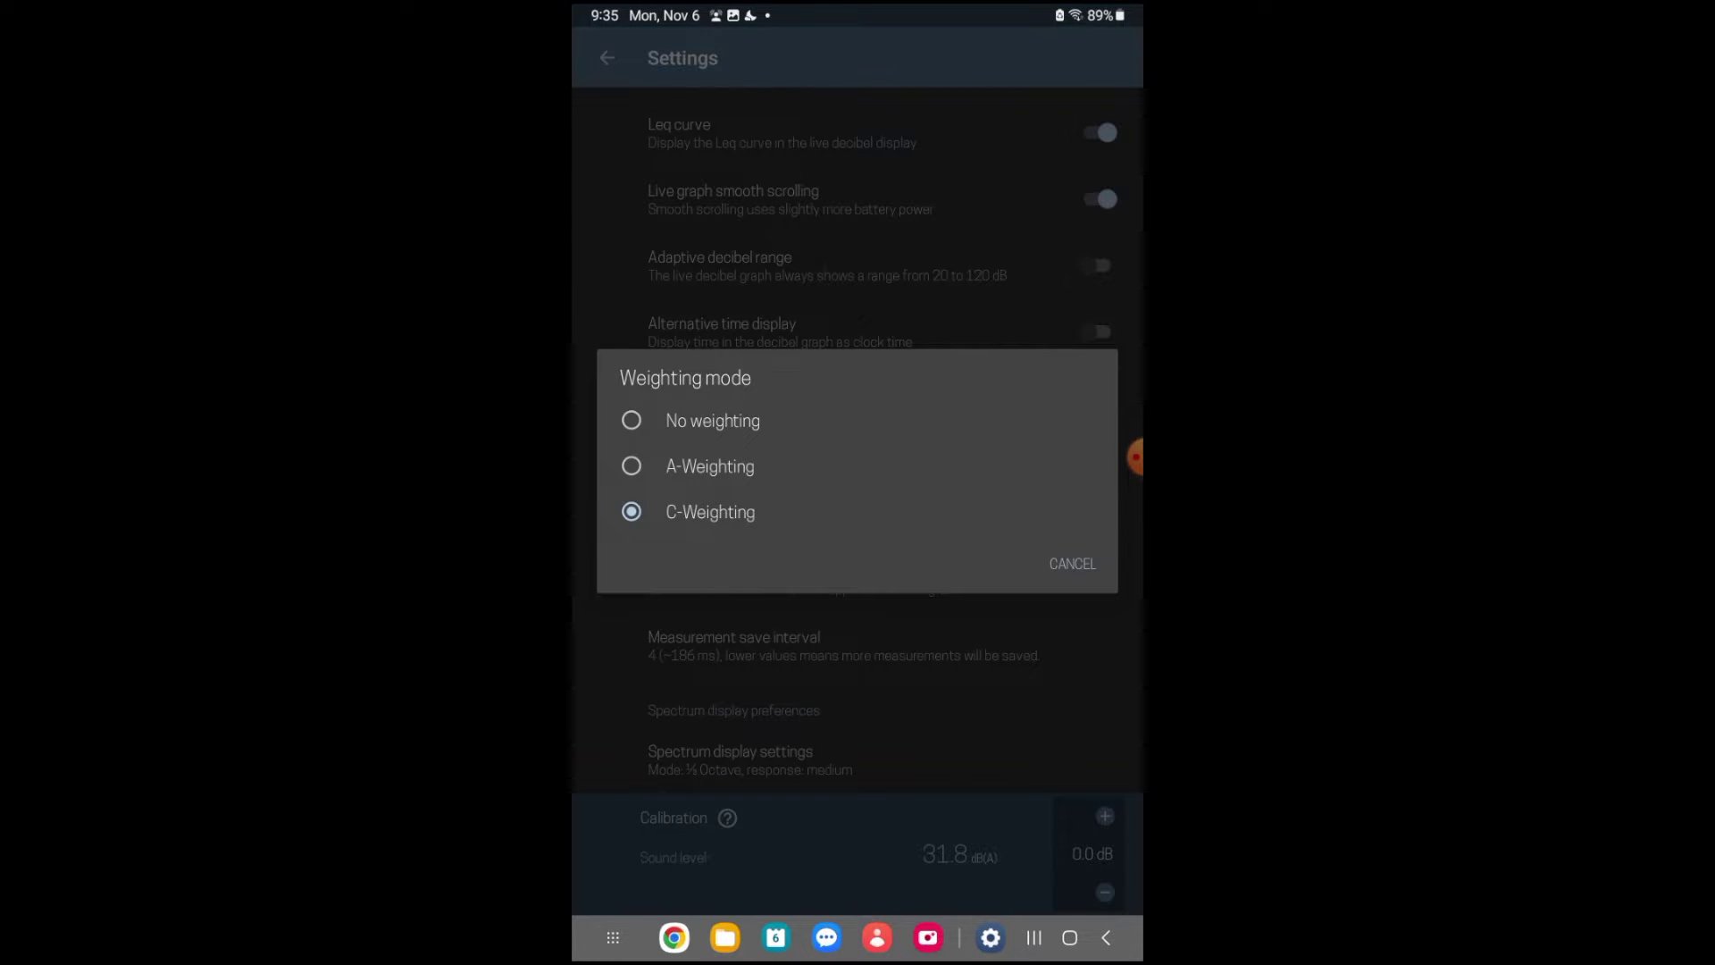
click(1072, 563)
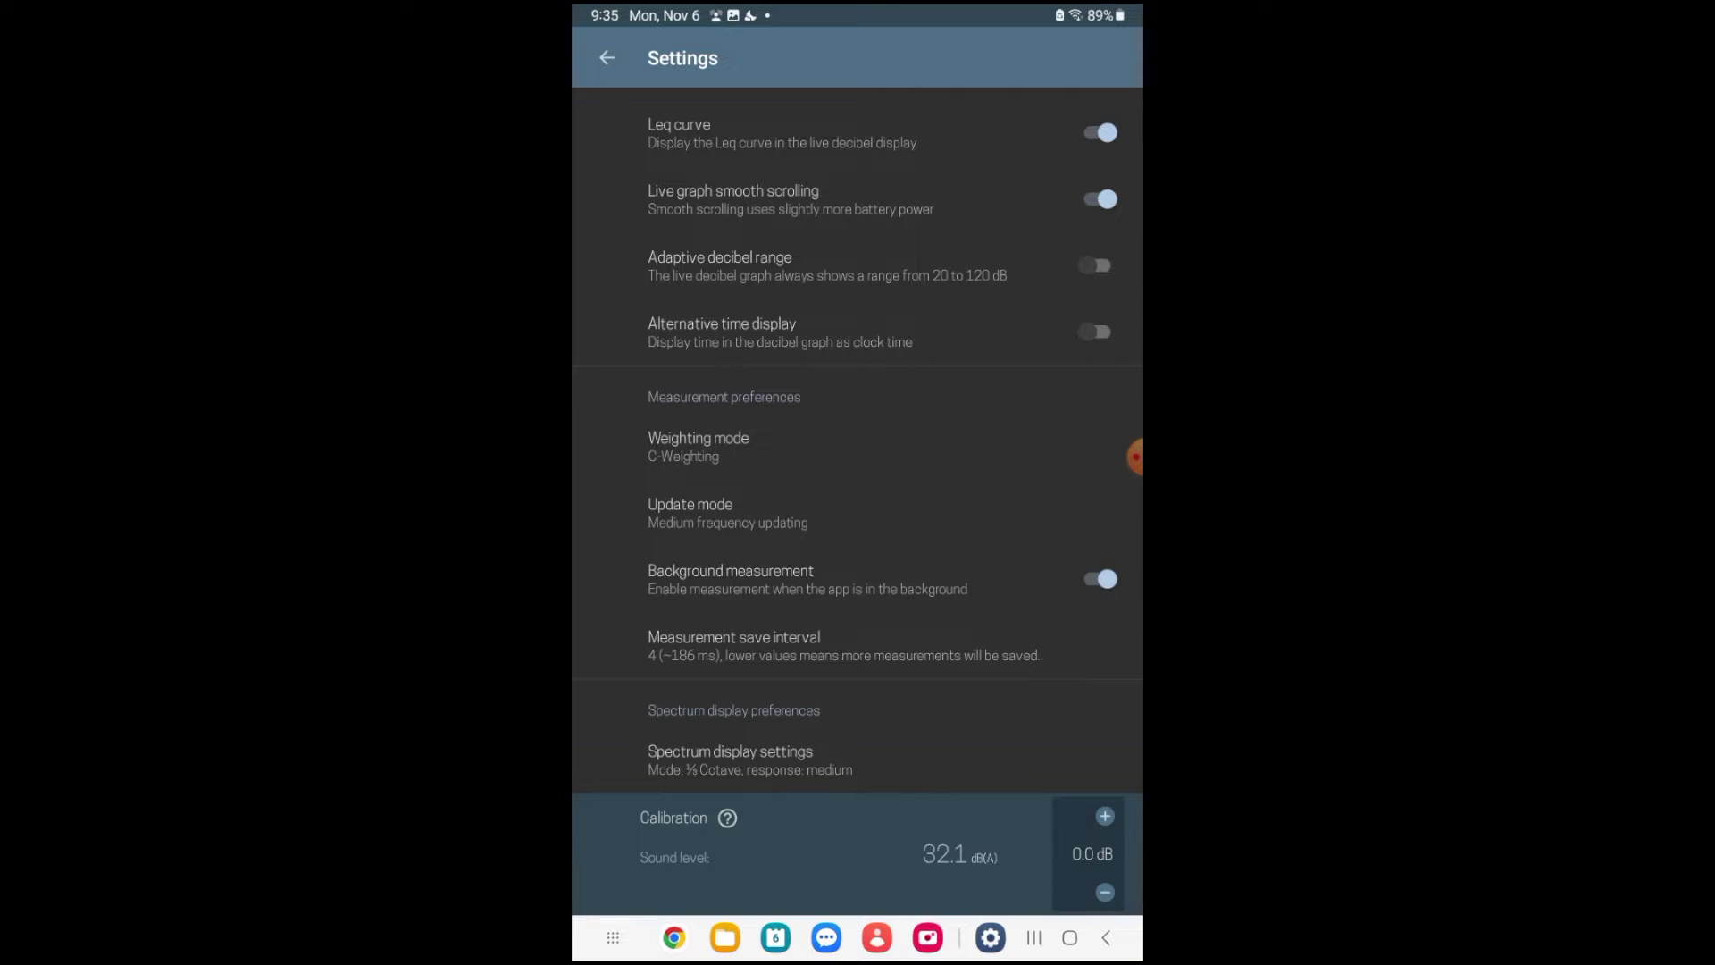
click(689, 512)
click(735, 645)
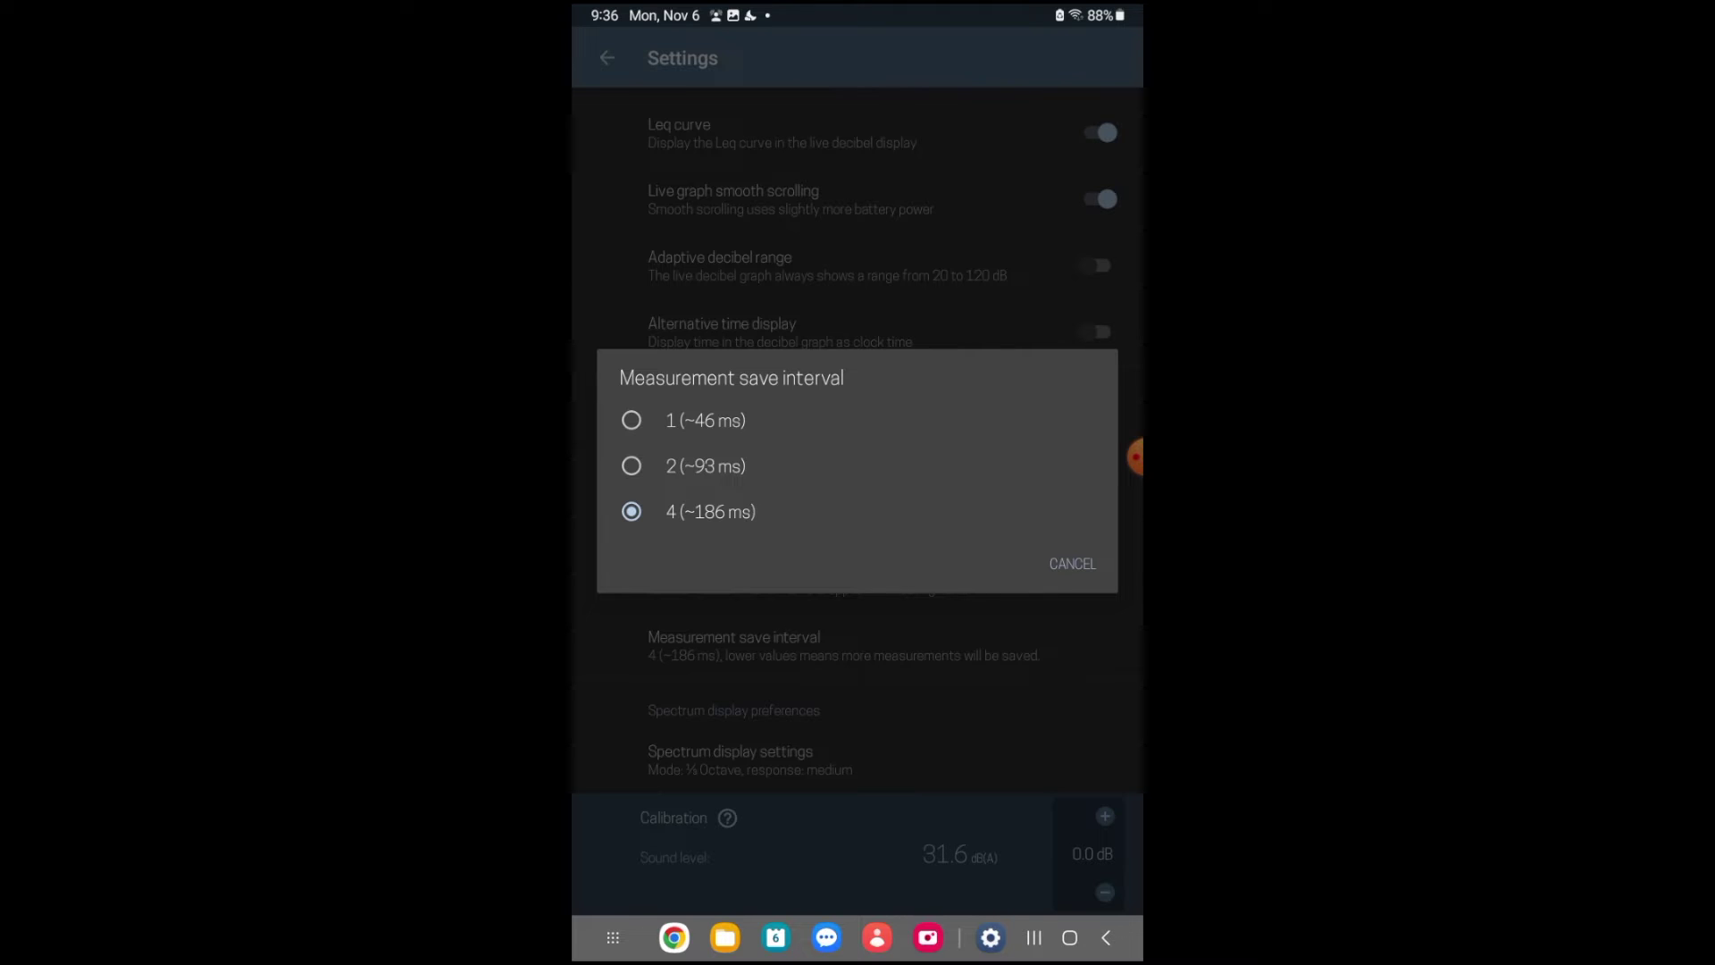
key(Escape)
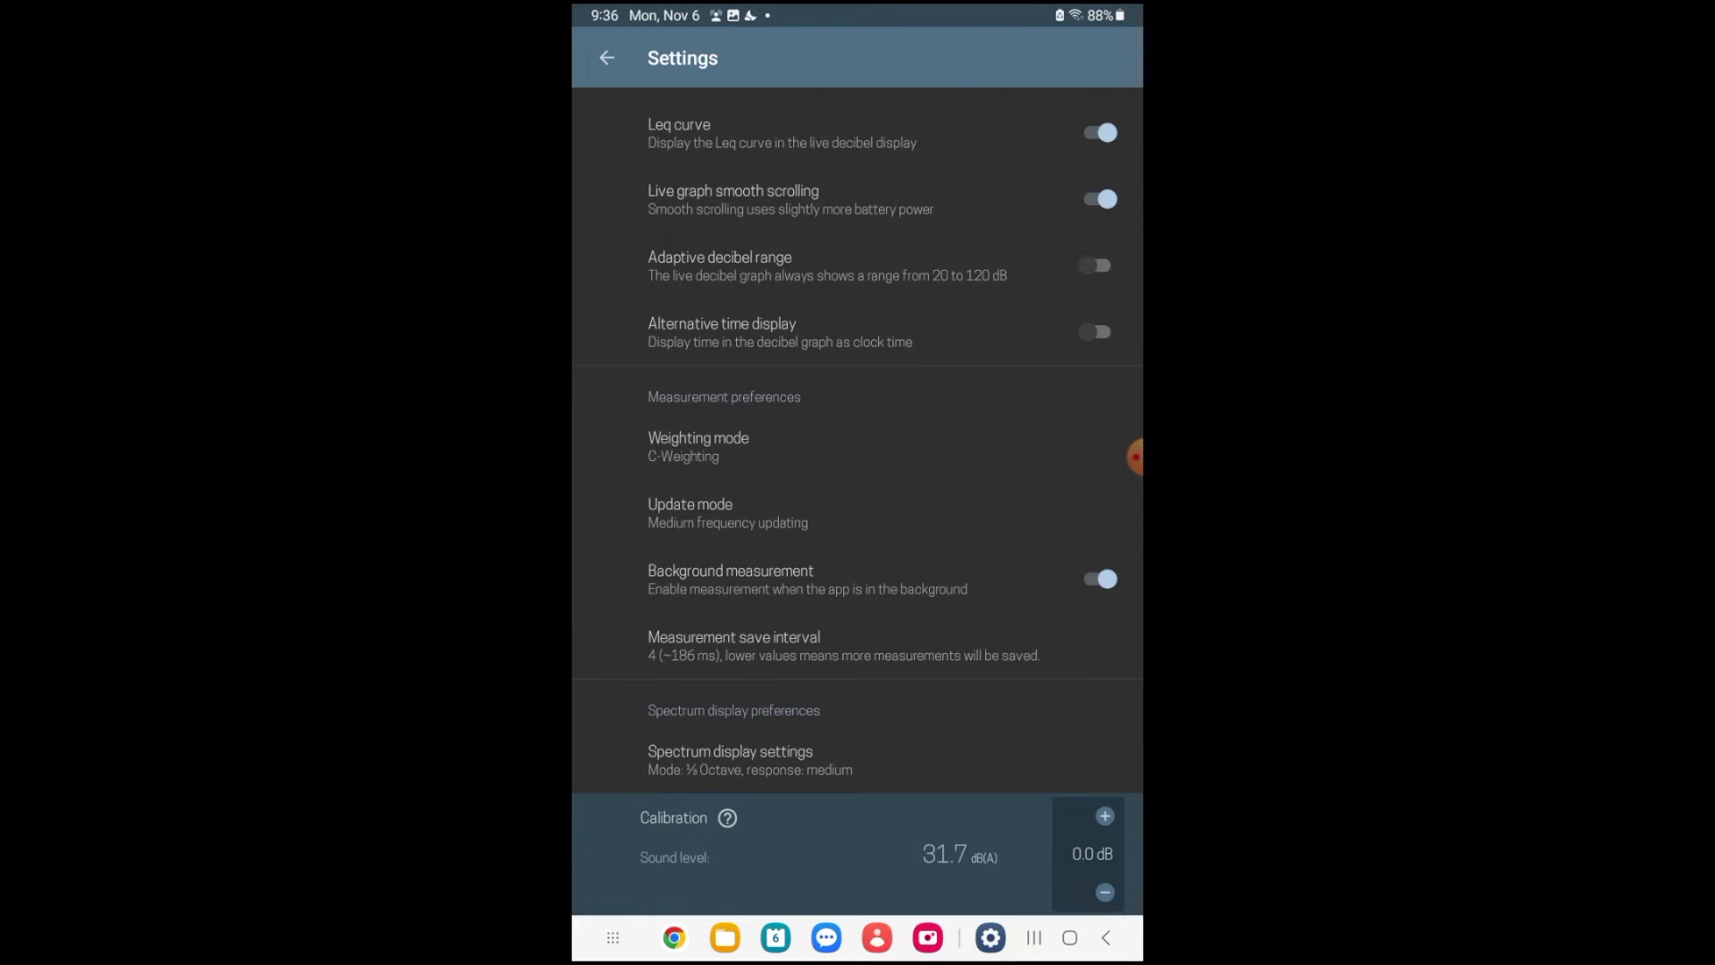
click(730, 759)
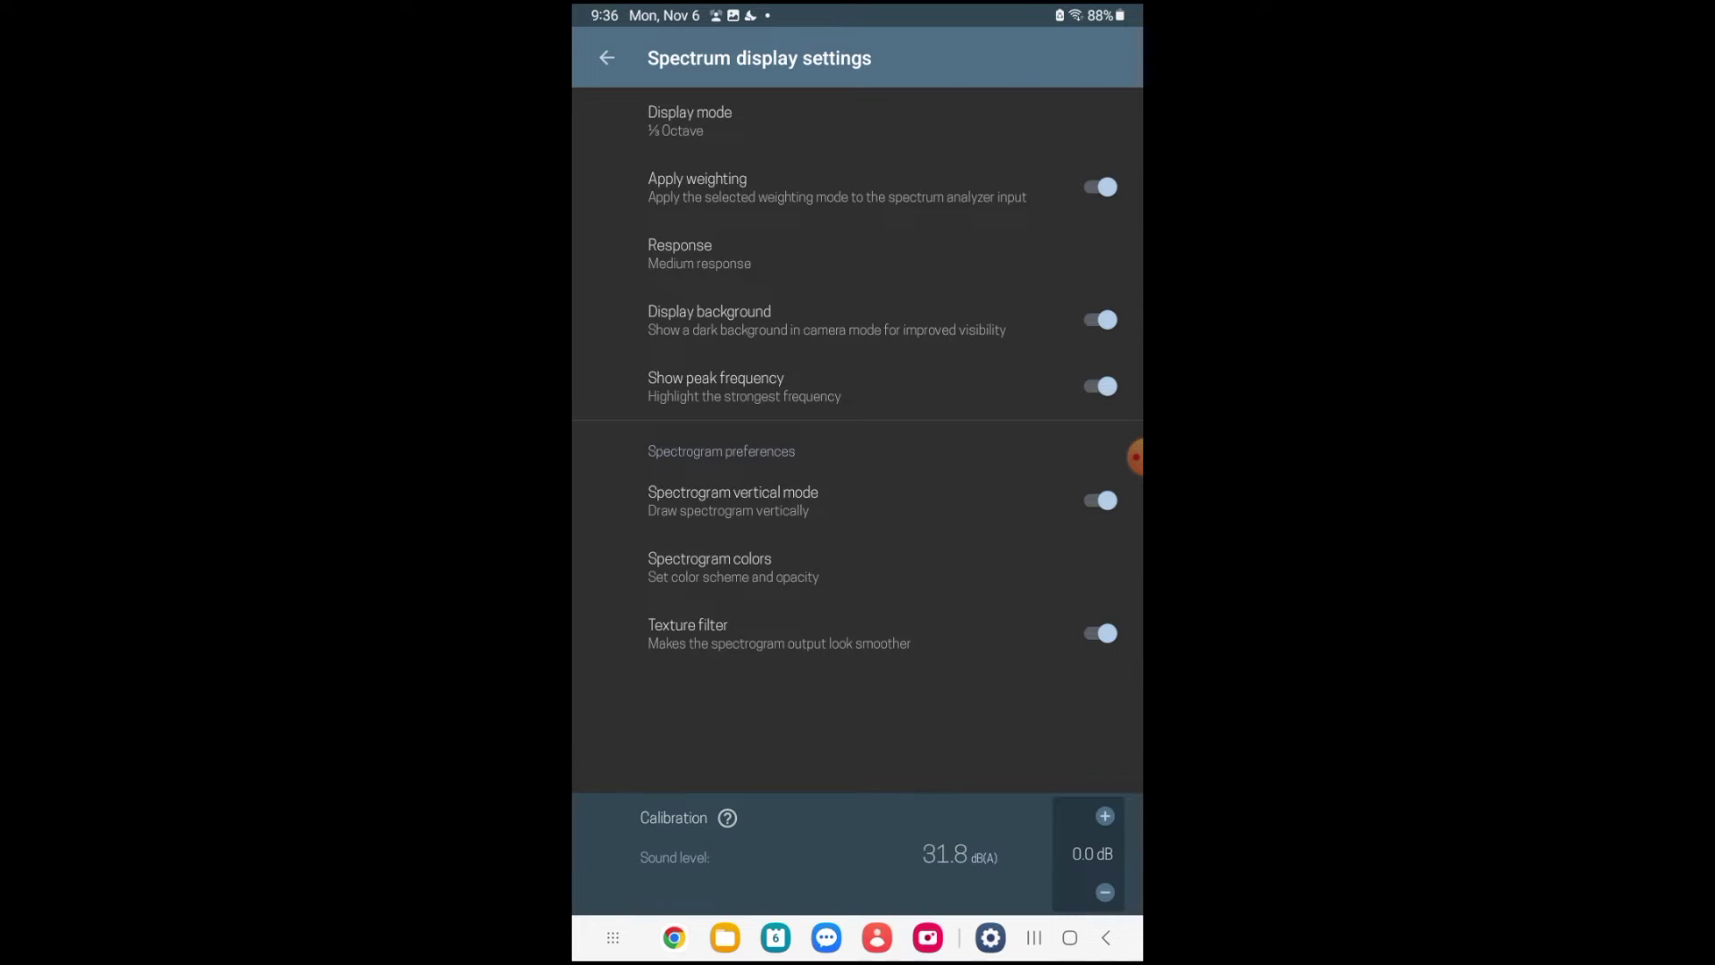
Confirm the spectrum Display mode stays ⅓ Octave and Response stays Medium
click(689, 120)
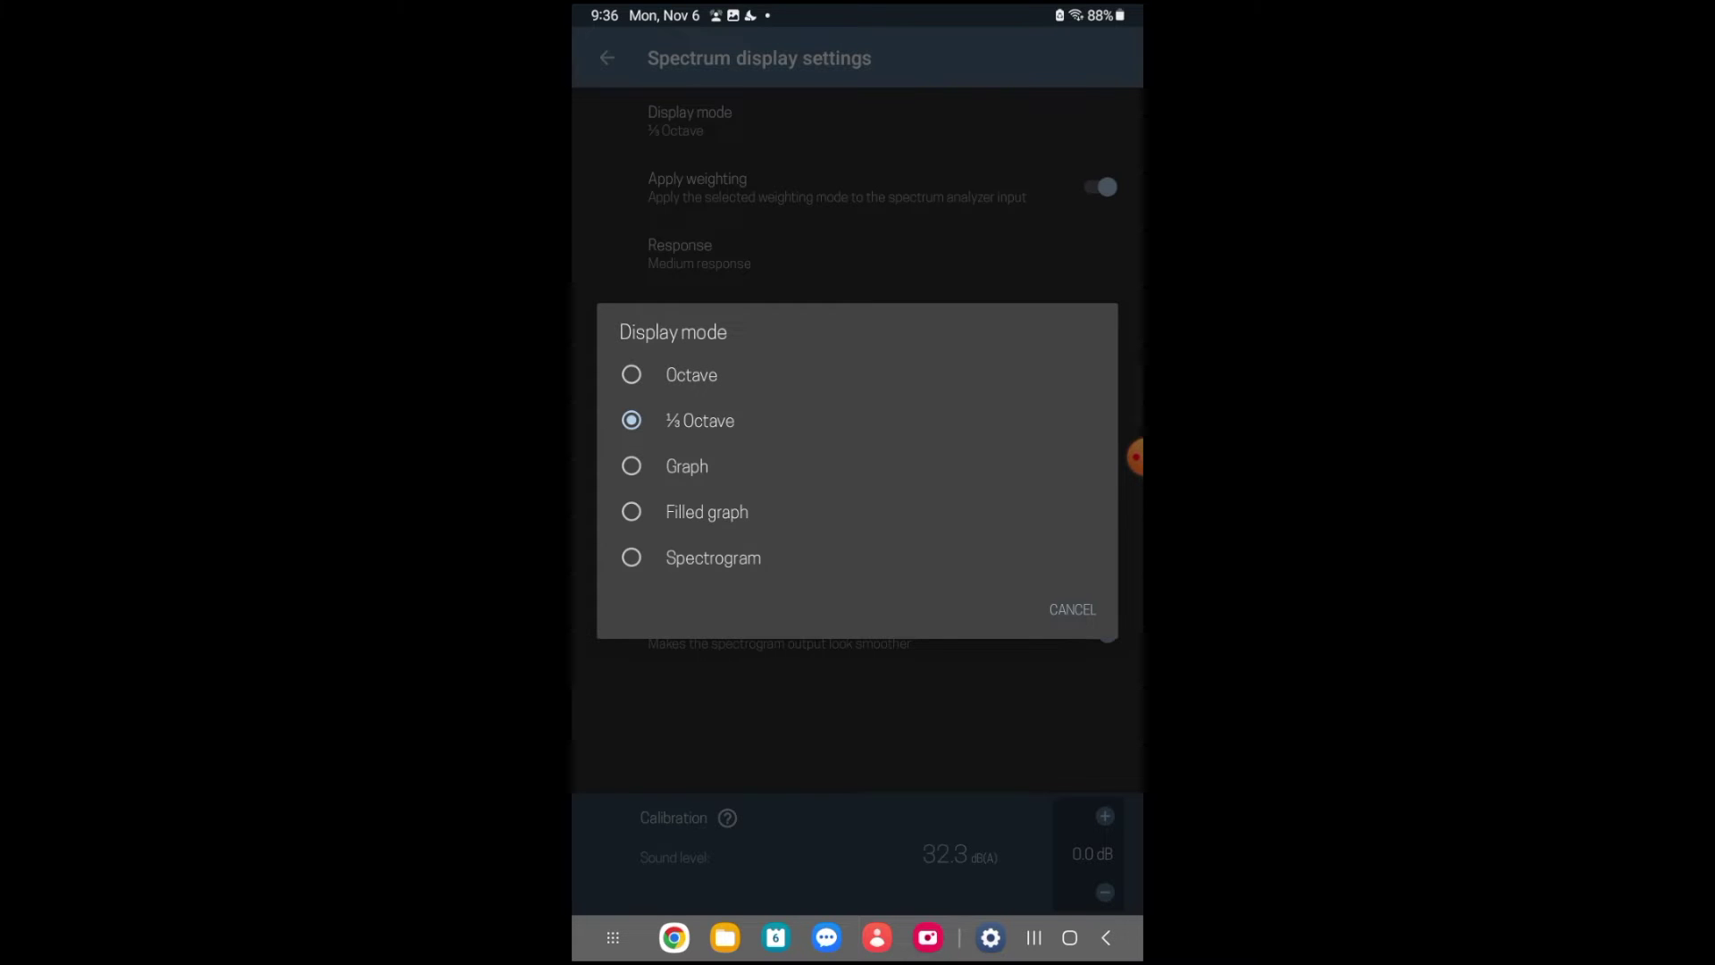
key(Escape)
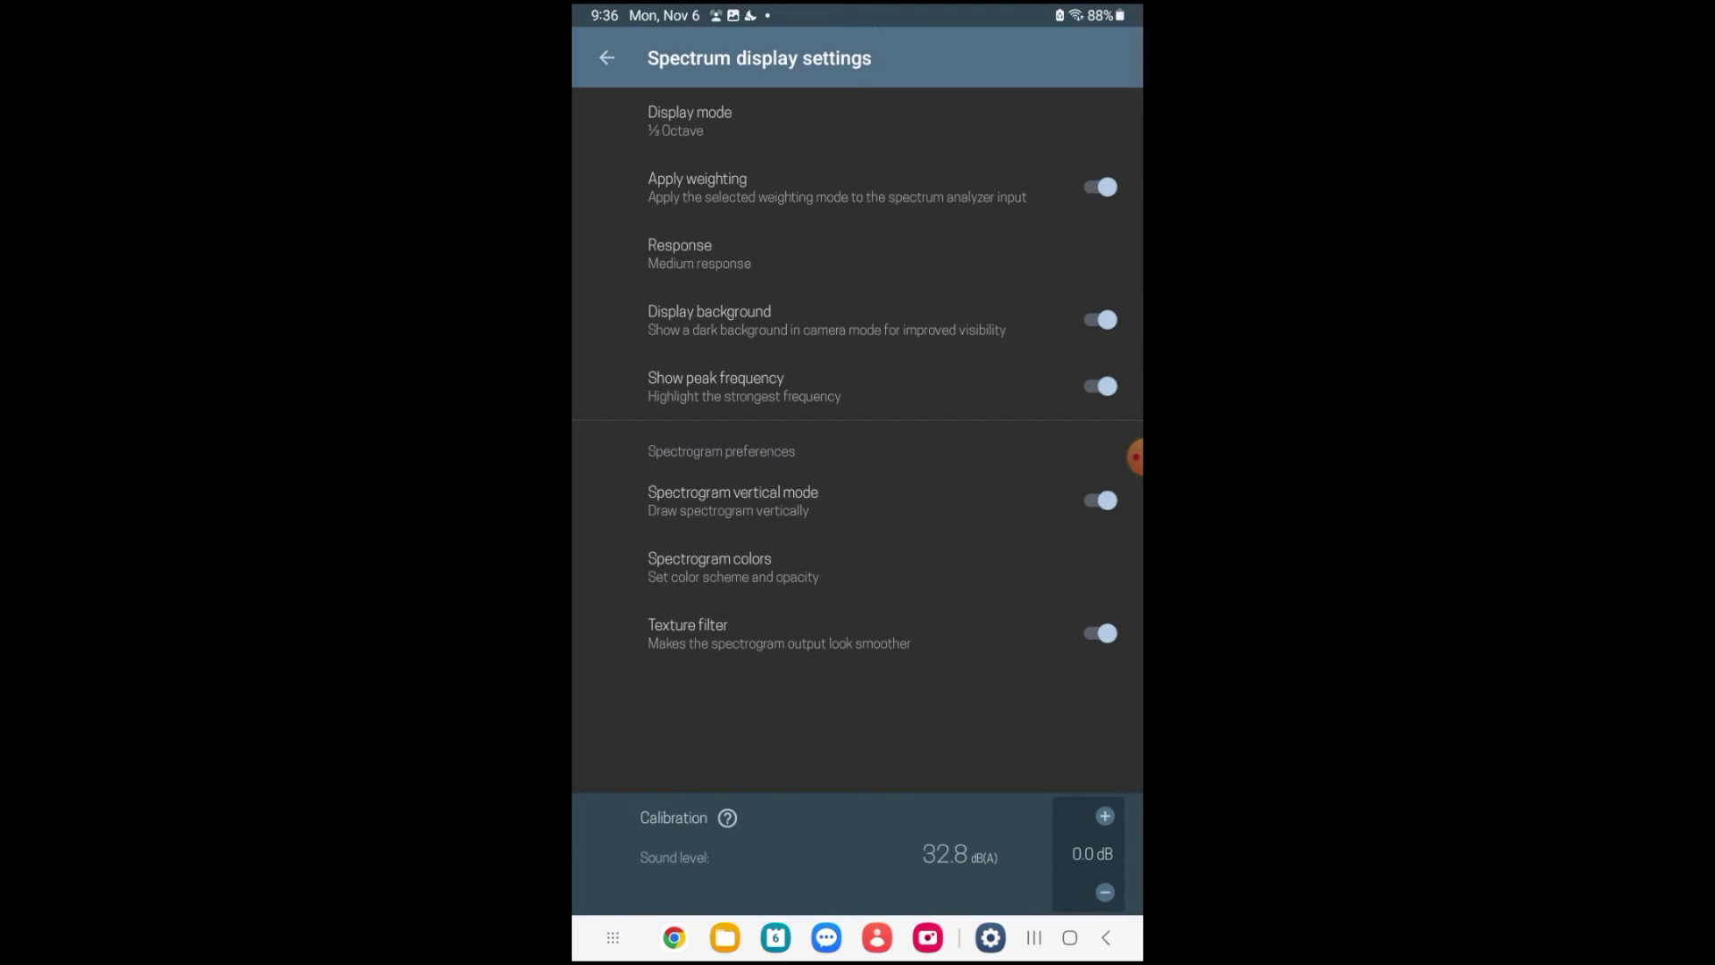
click(700, 254)
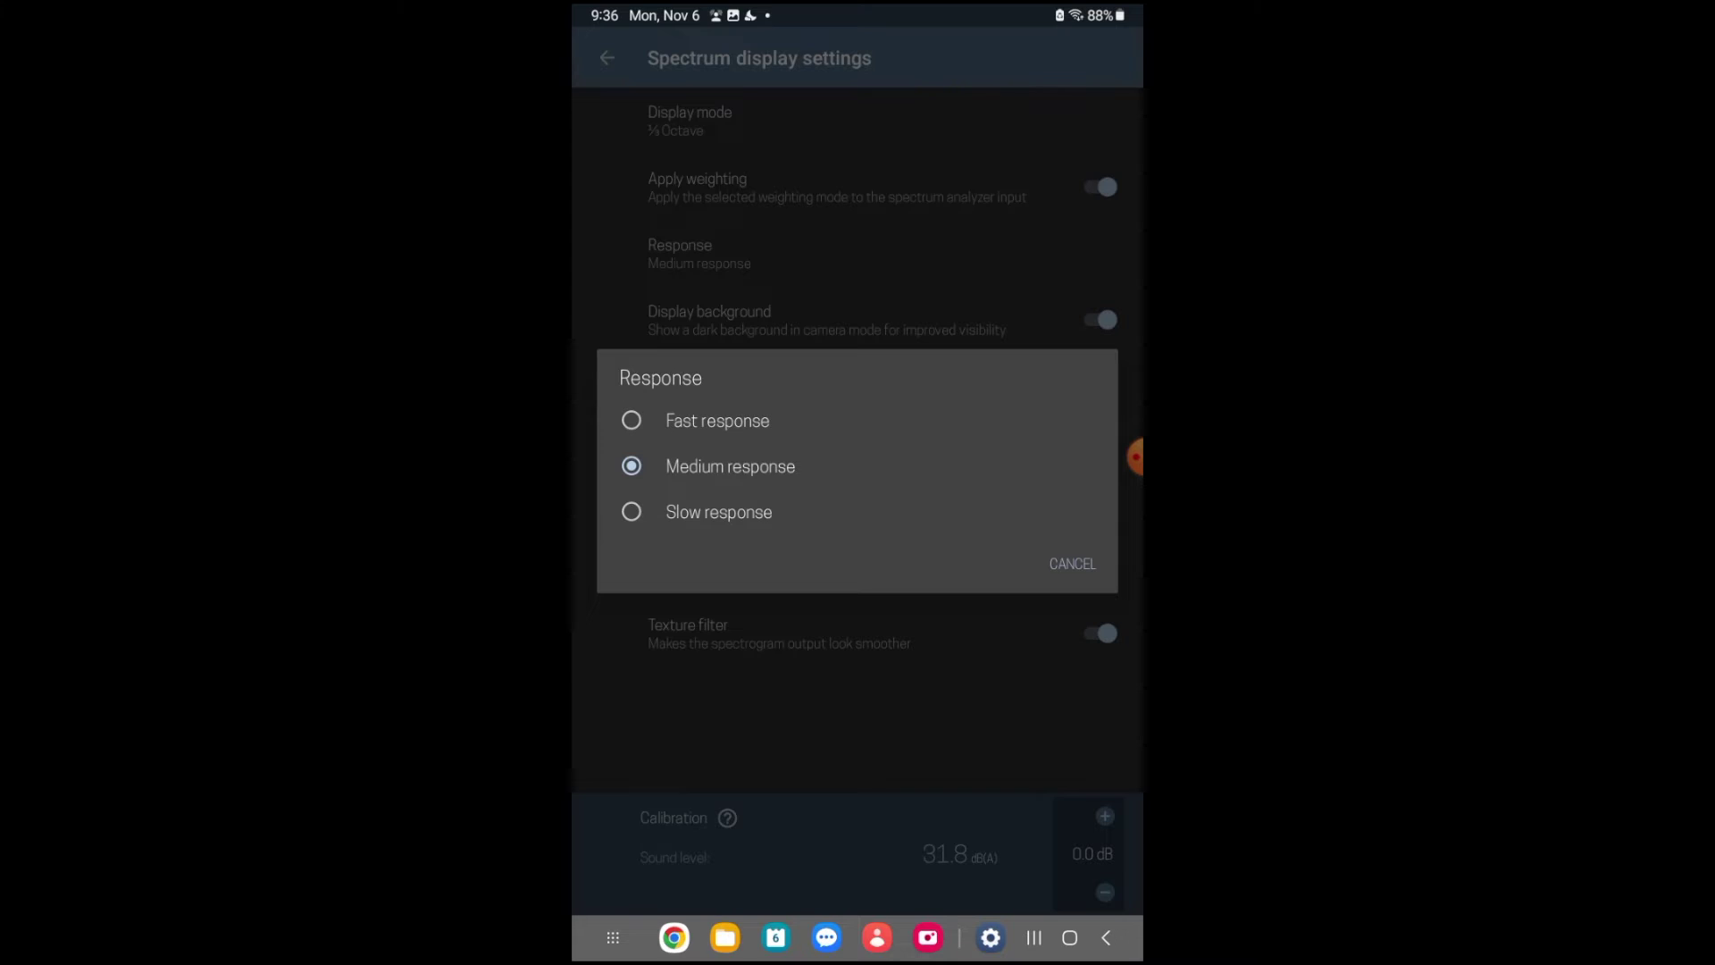
key(Escape)
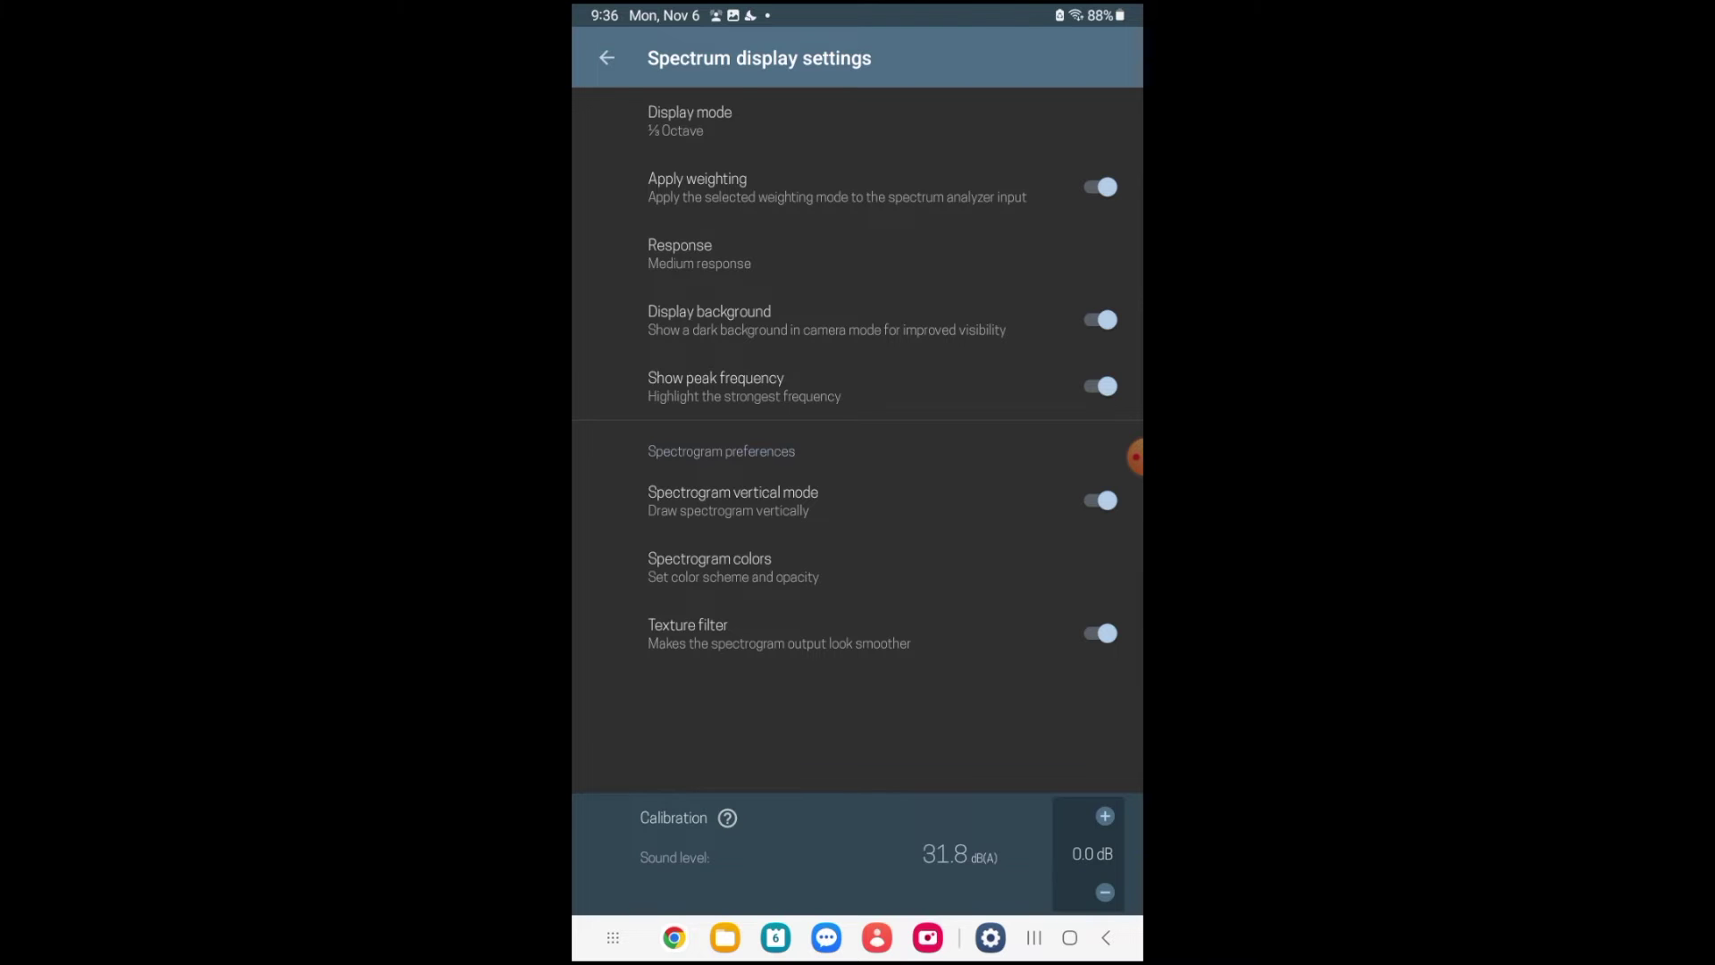
Toggle Show peak frequency off and back on, leave Spectrogram colors unchanged, and return
click(1099, 386)
click(1100, 386)
click(733, 567)
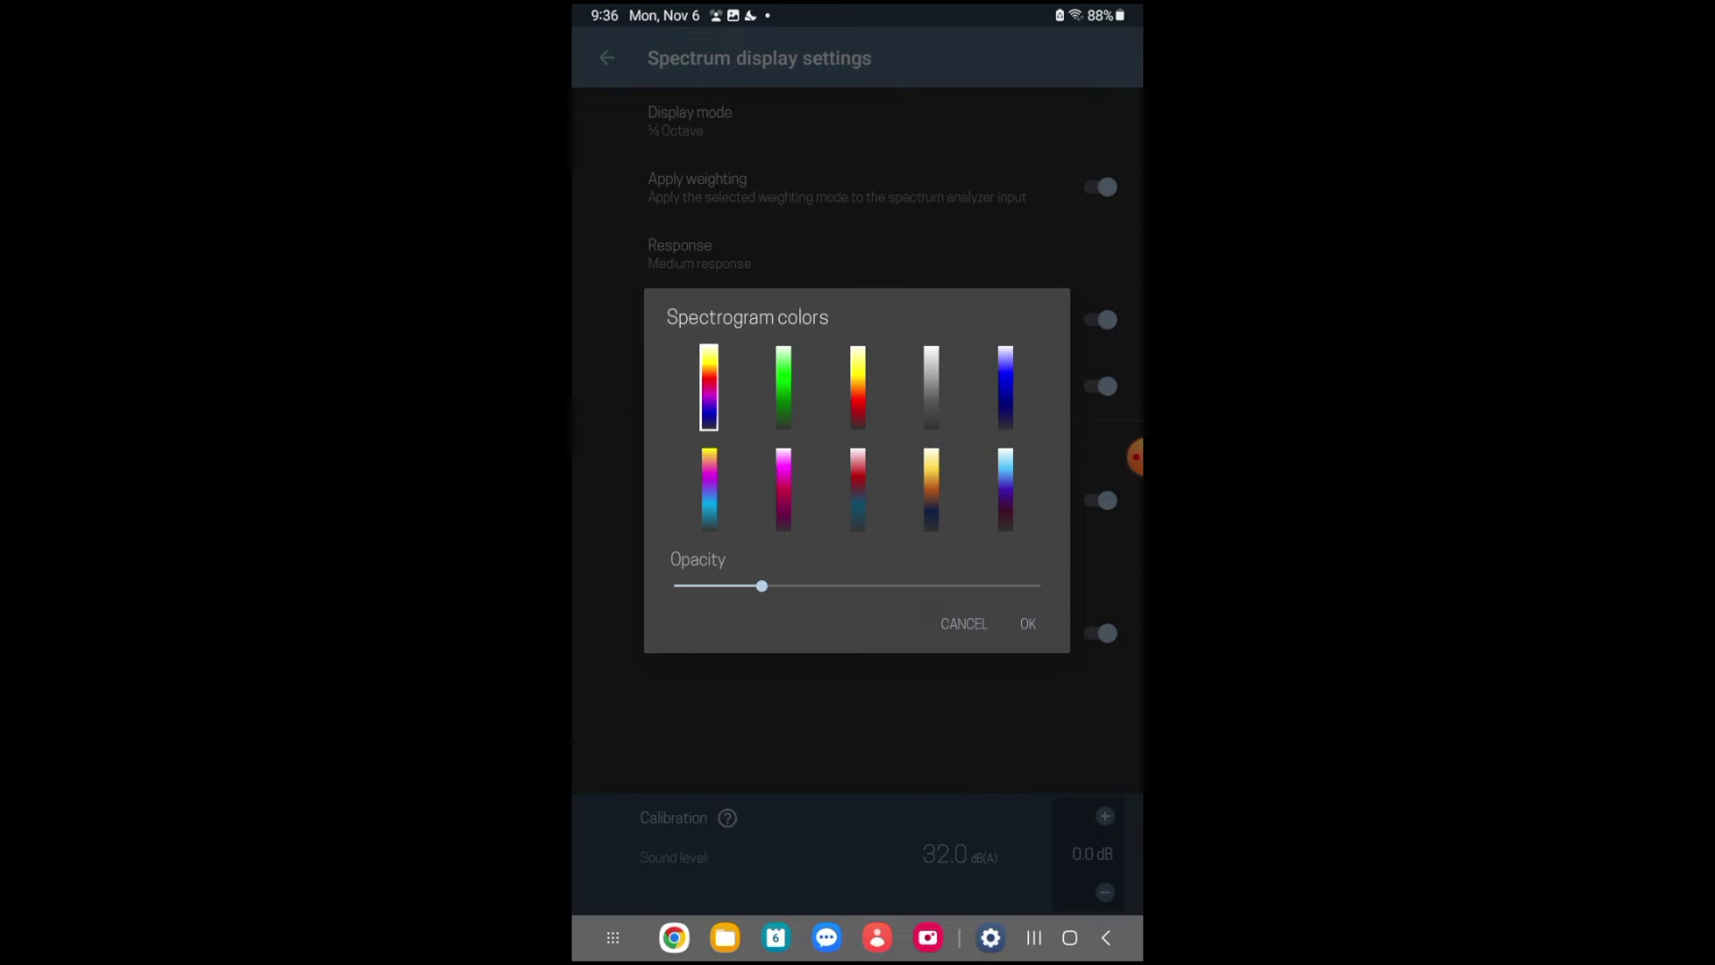
key(Escape)
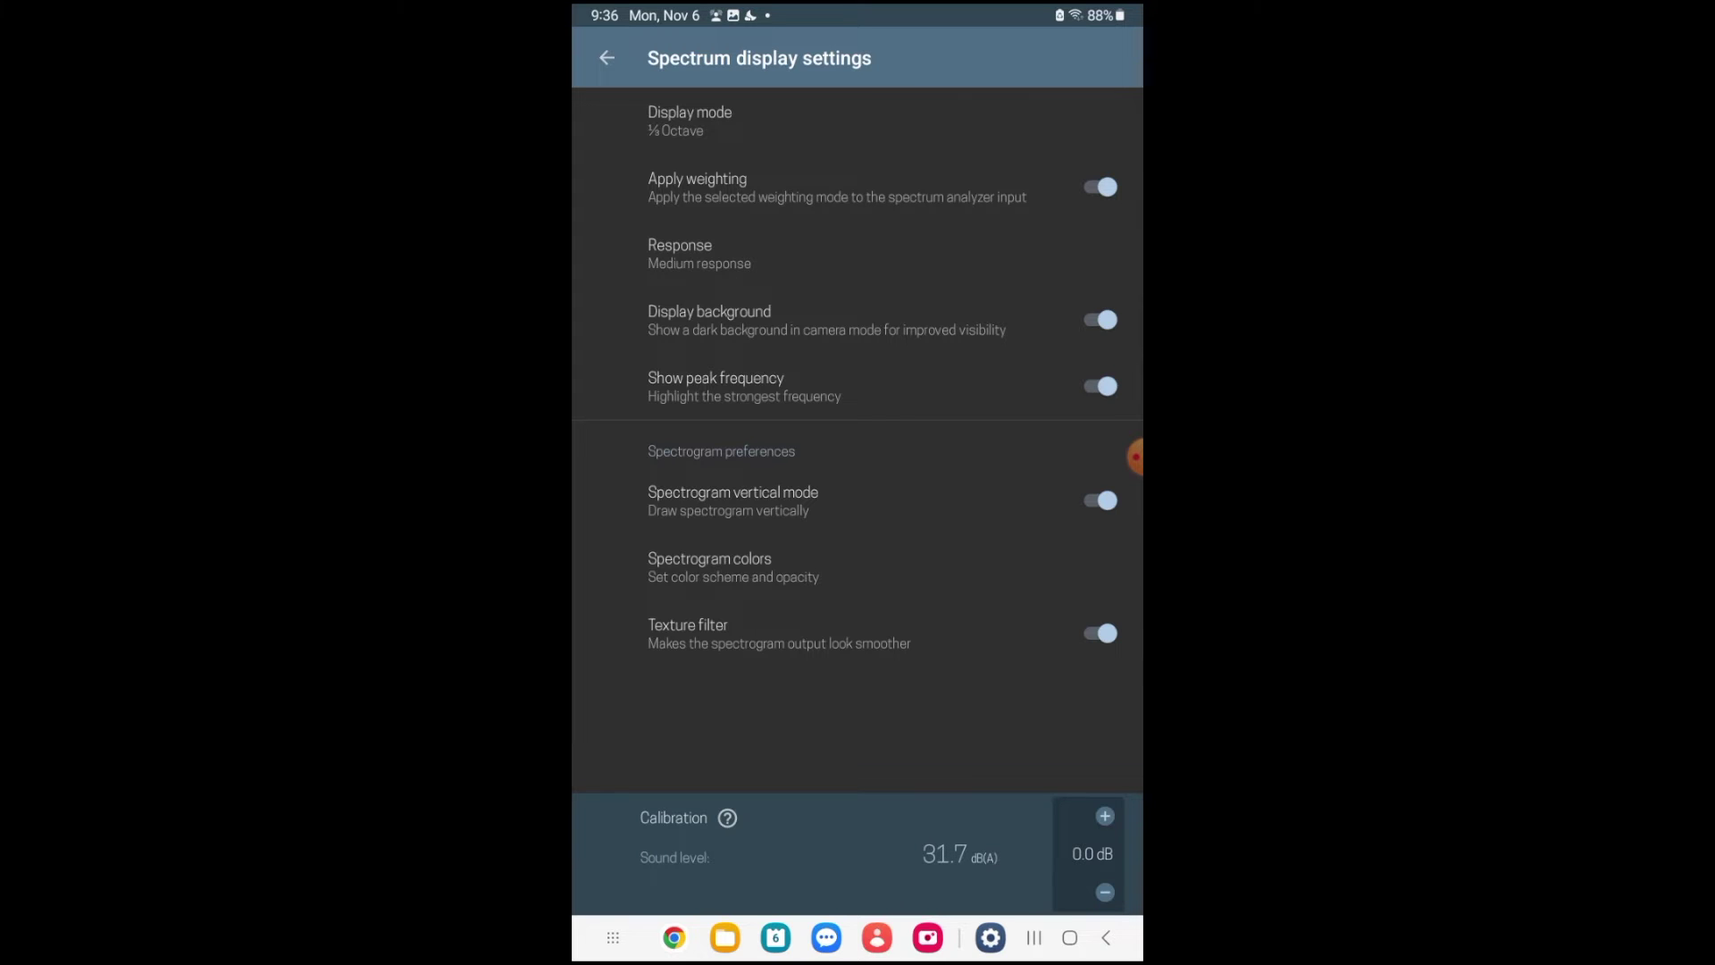
key(Escape)
key(Escape)
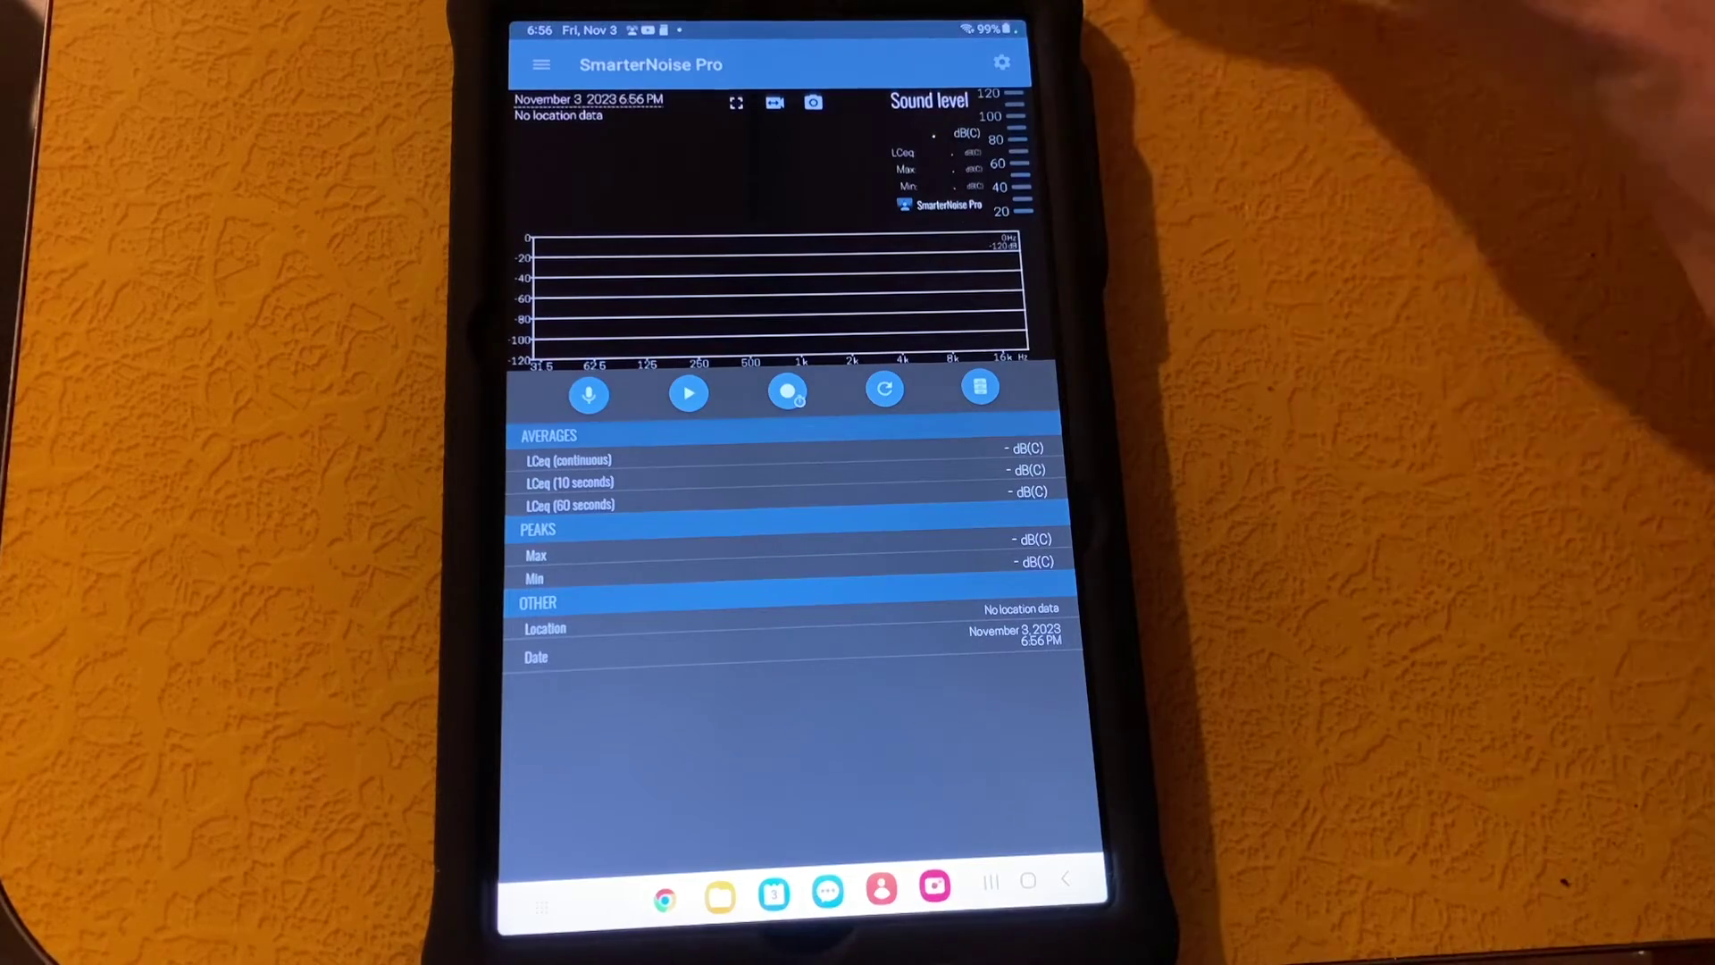
Keep Decibel as the Quick Settings display mode, showing the 30-second time graph
click(542, 64)
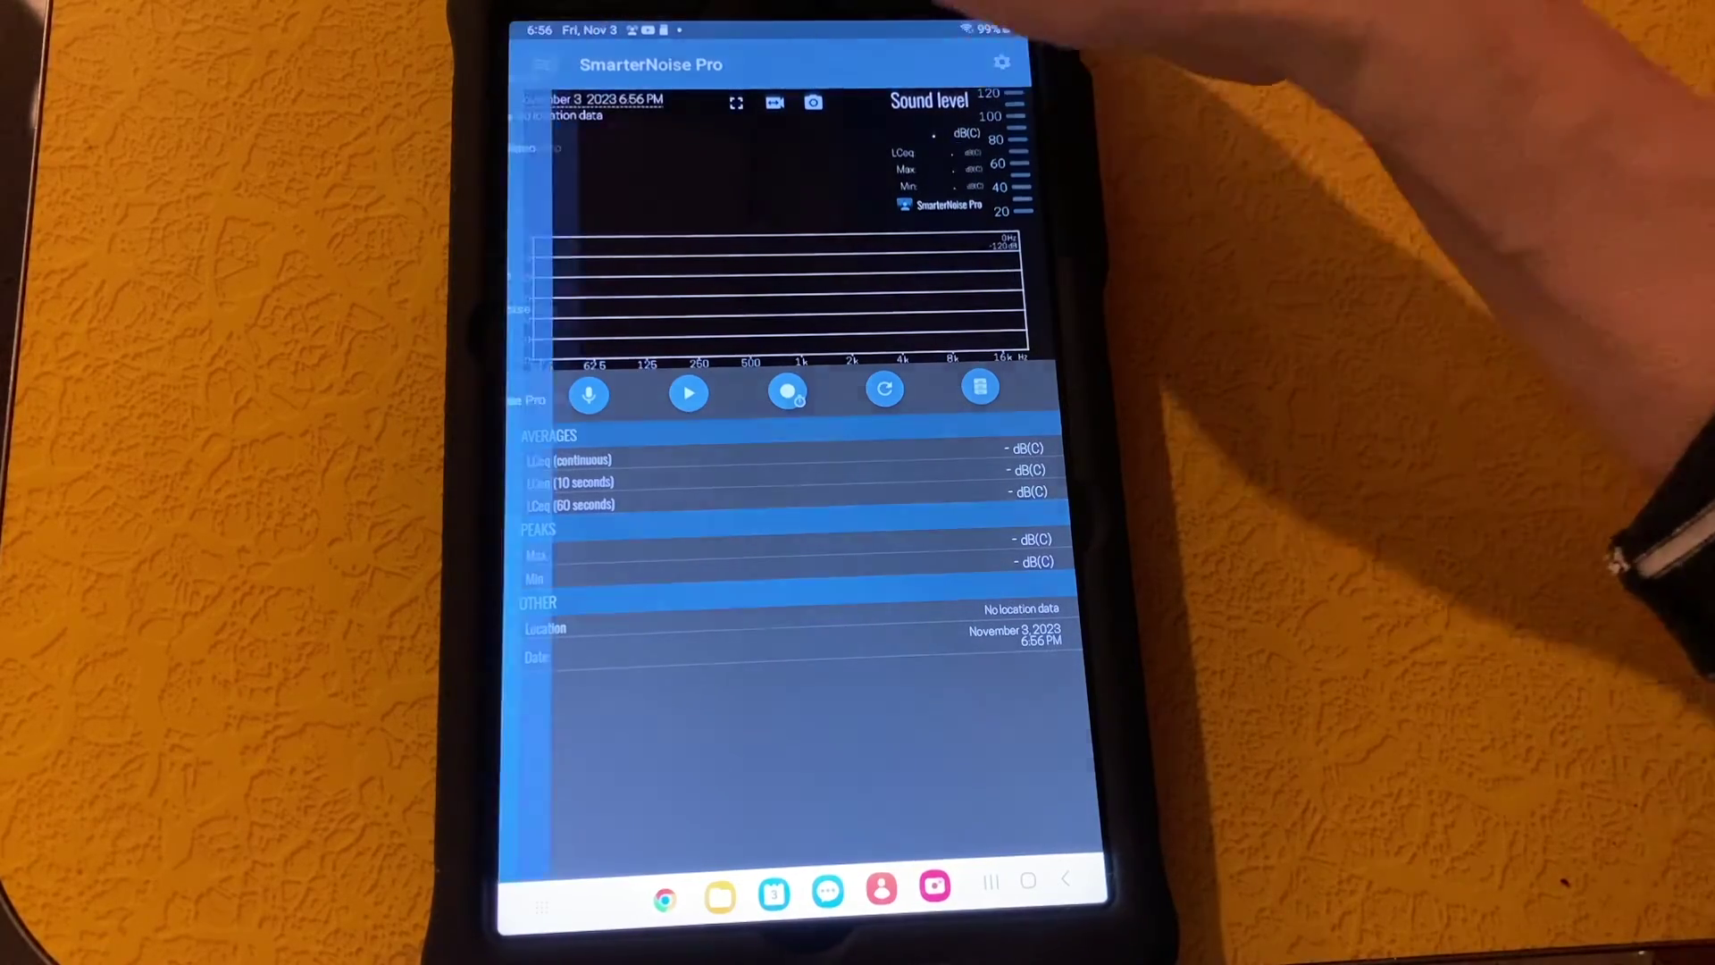
click(804, 71)
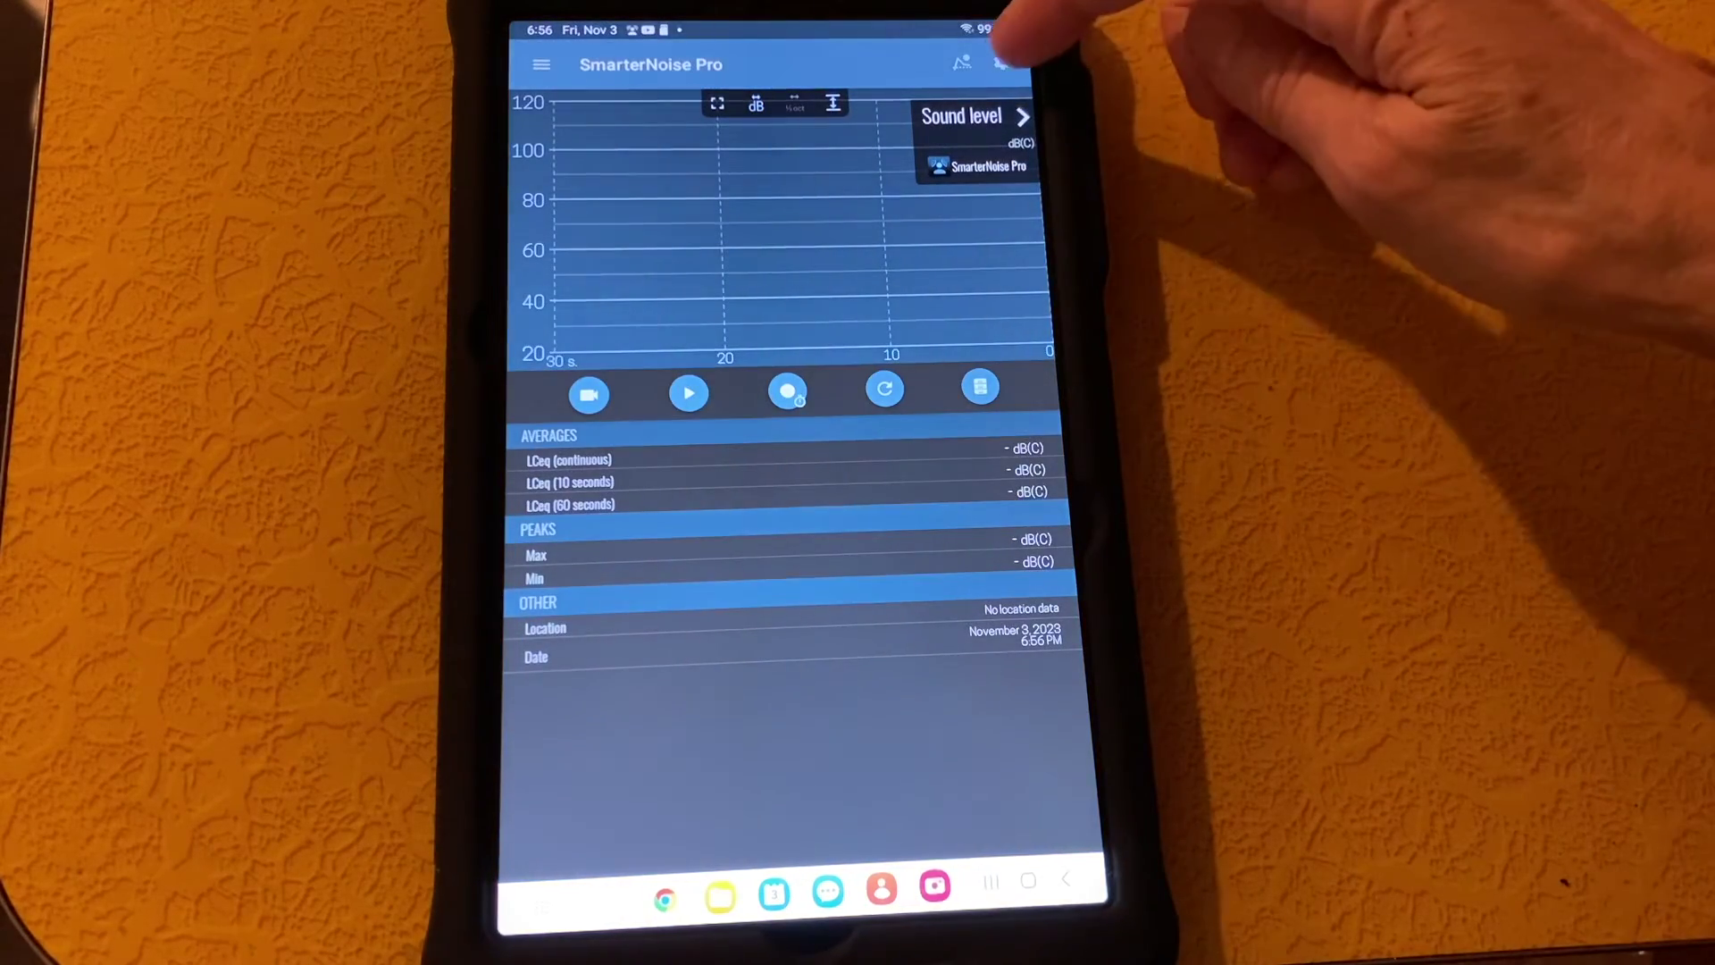
click(1003, 61)
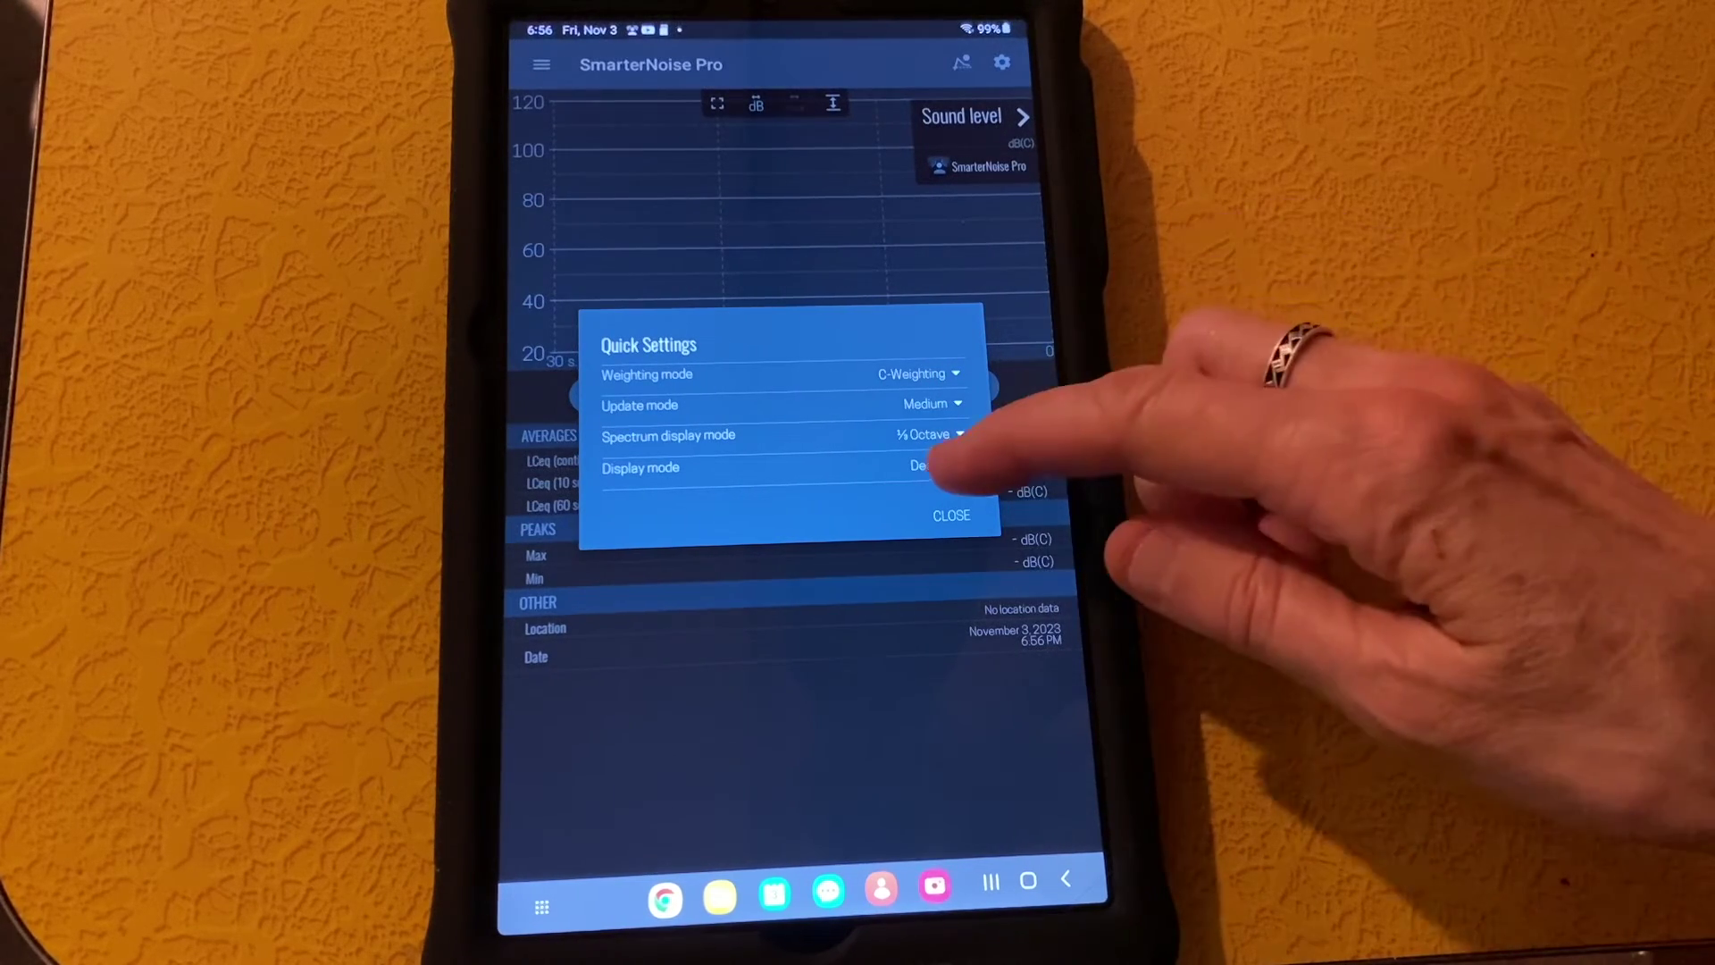
click(936, 465)
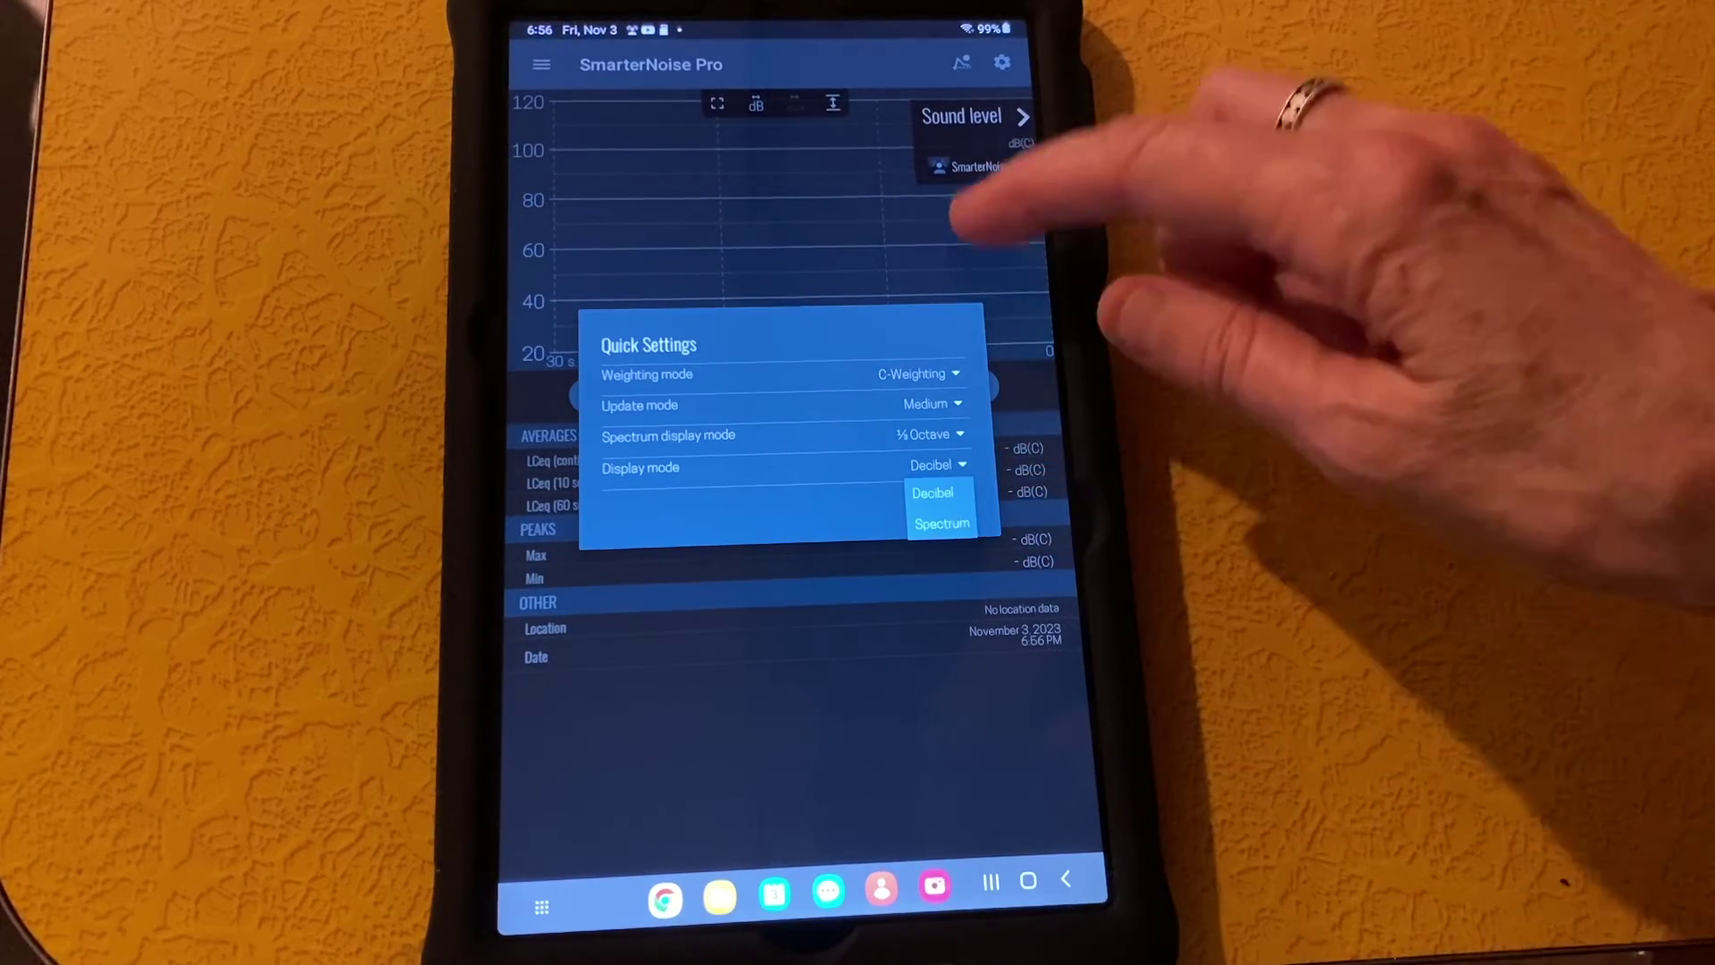
click(1018, 174)
click(951, 516)
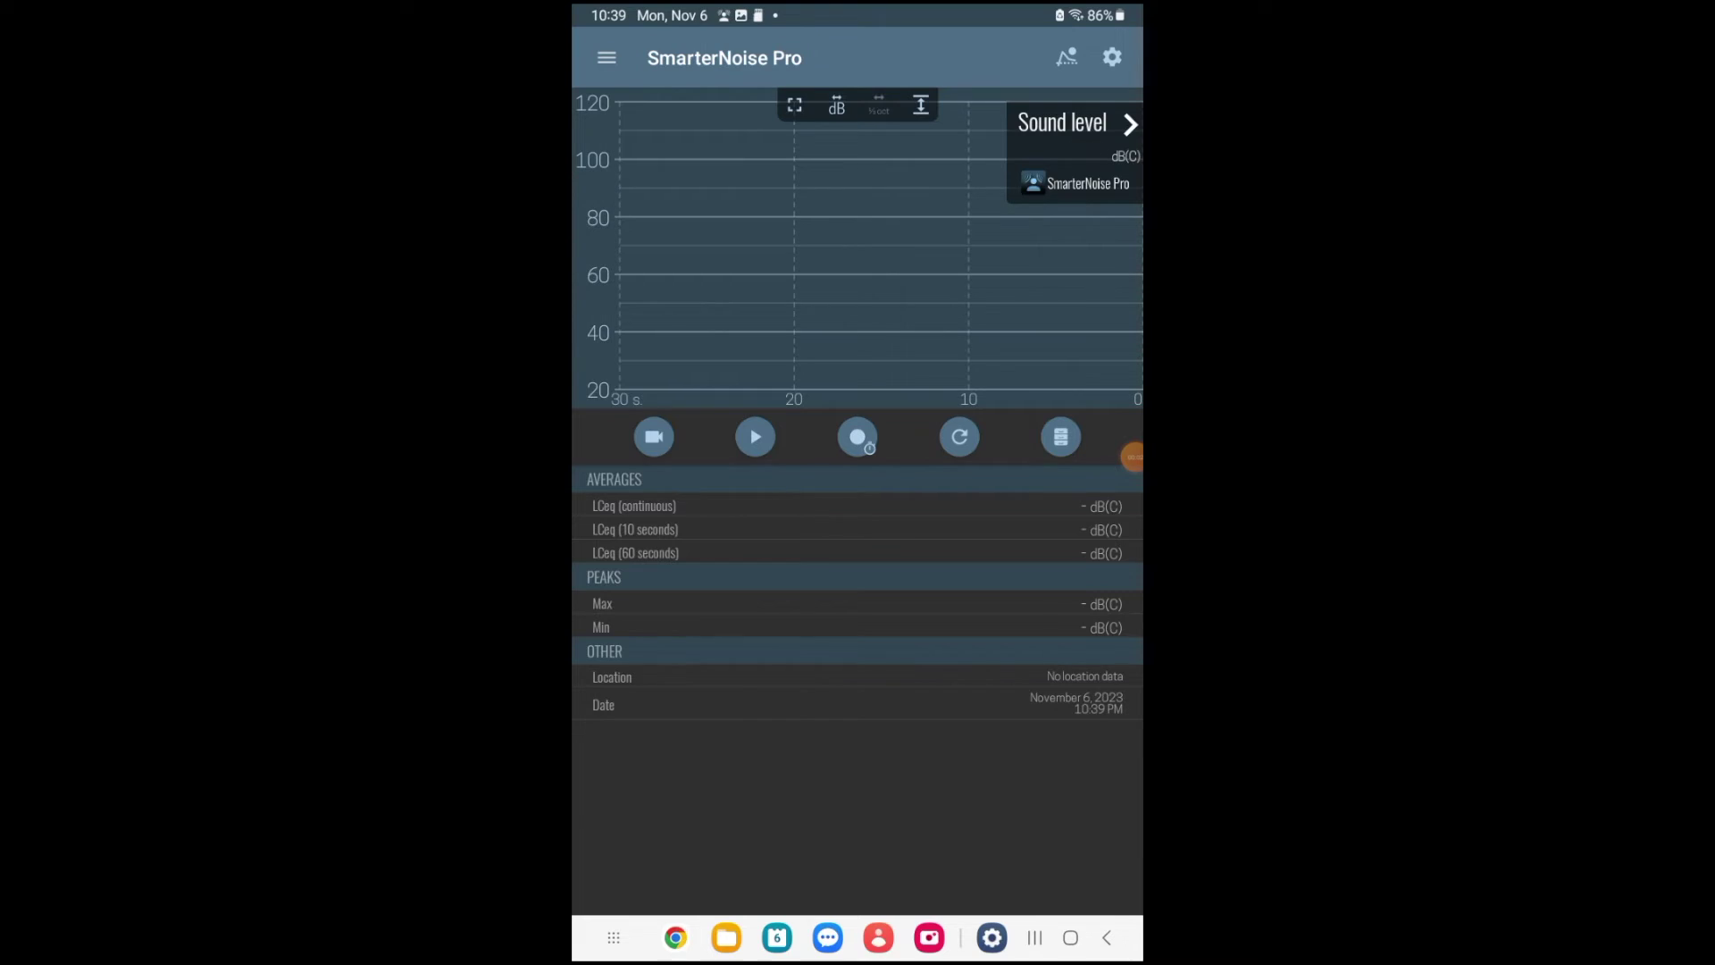
Add the spectrum under the decibel graph, start measuring, and bring up sound-activated recording options
click(921, 106)
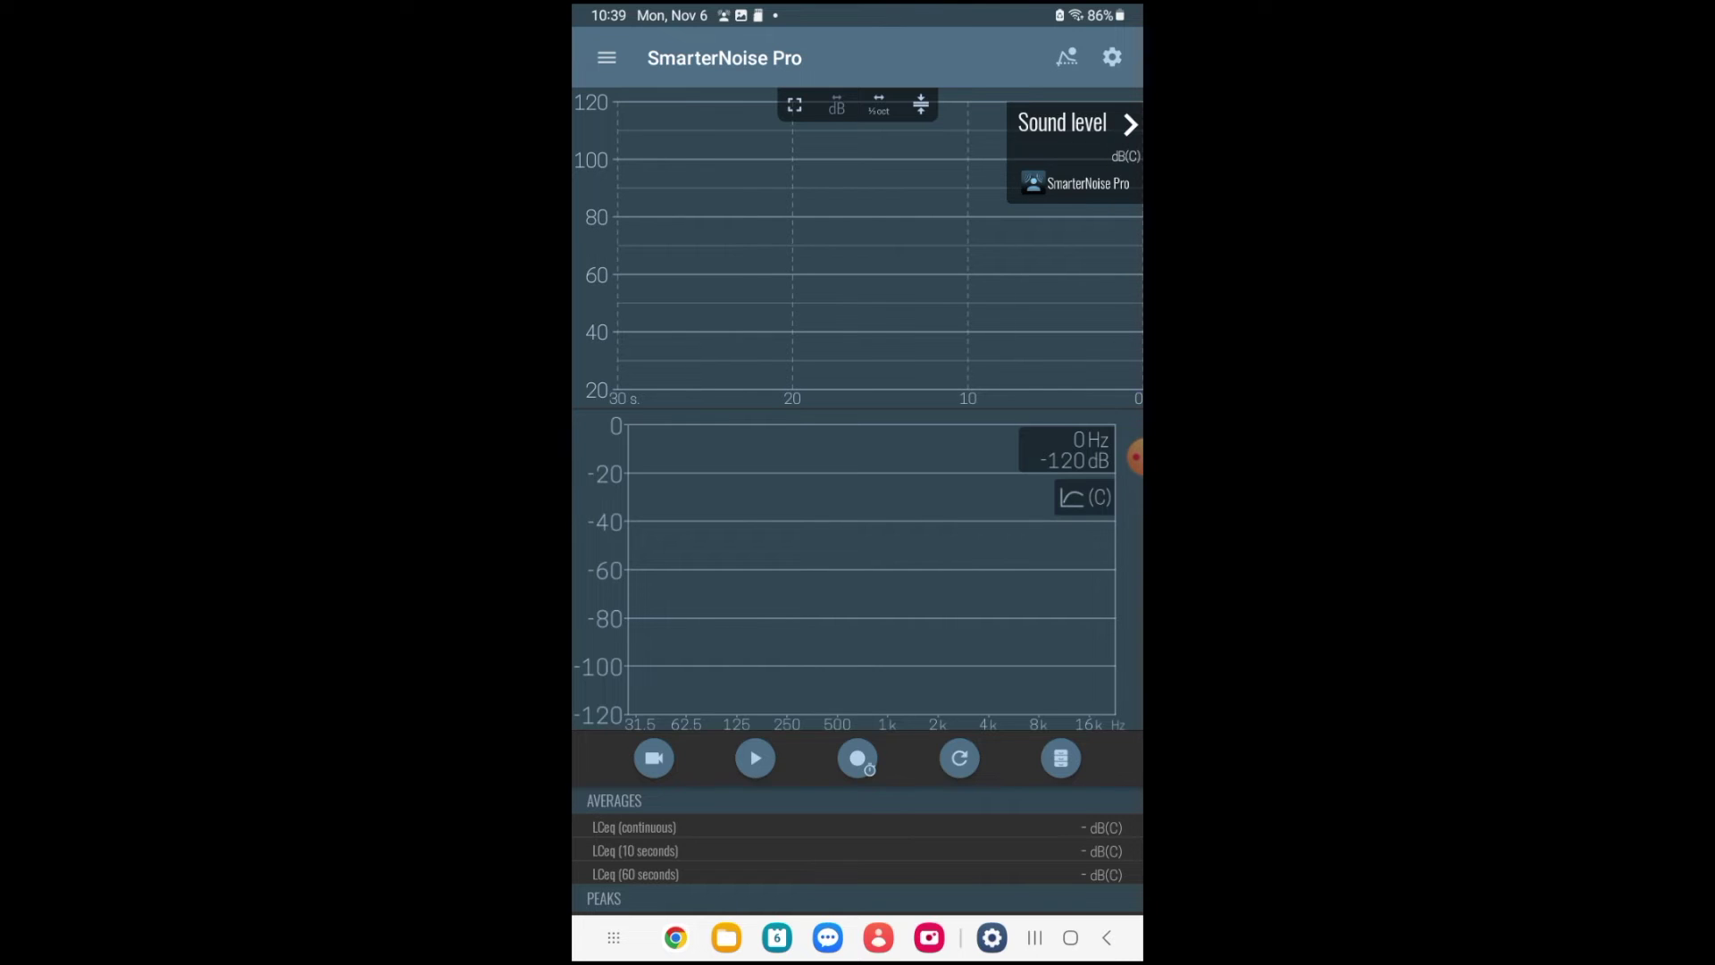
click(755, 758)
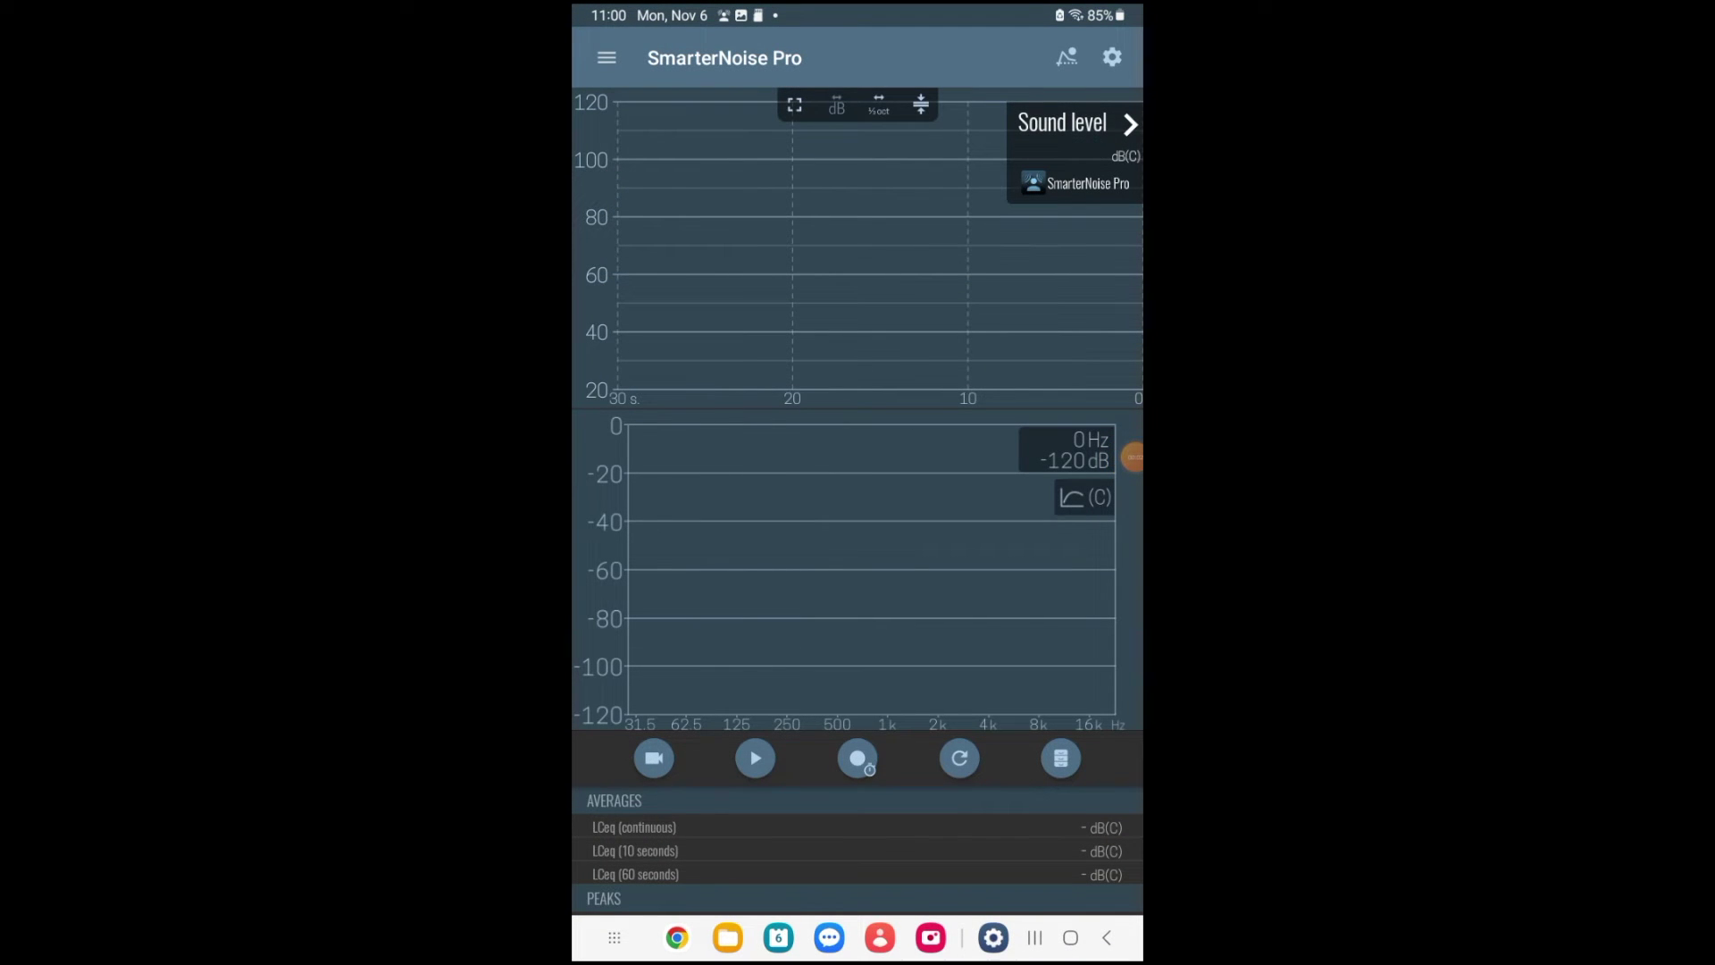
click(858, 757)
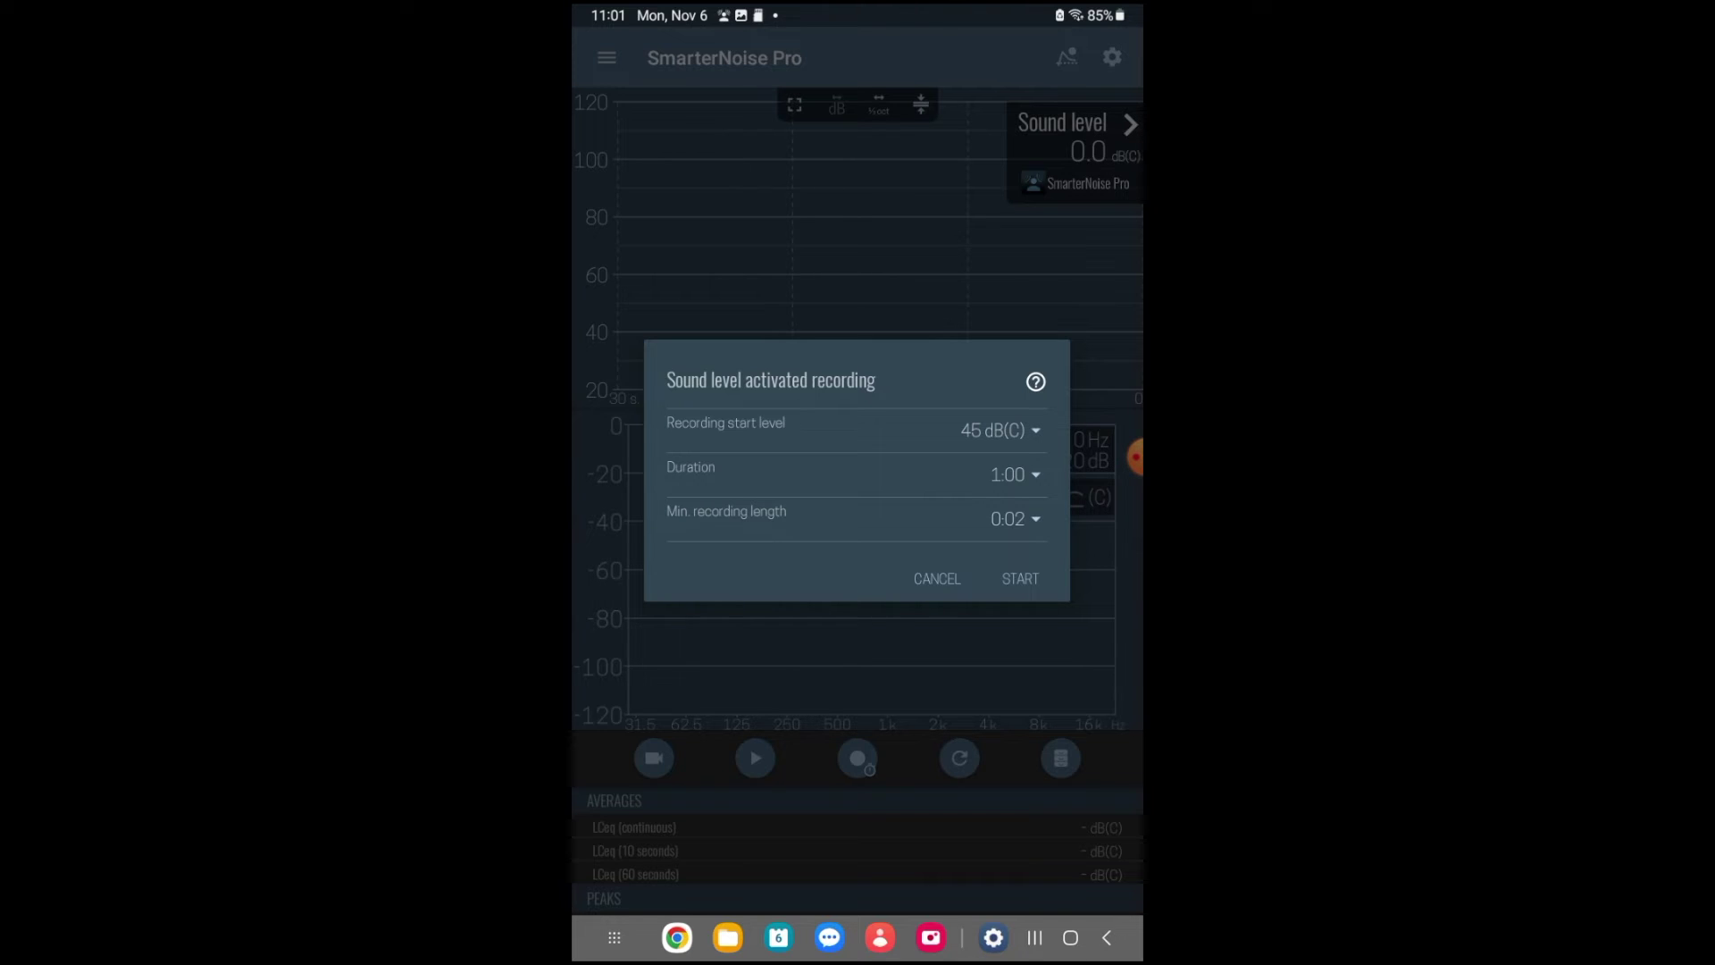
Start the 45 dB(C) sound-activated recording and stop it after about 1:39
click(1020, 578)
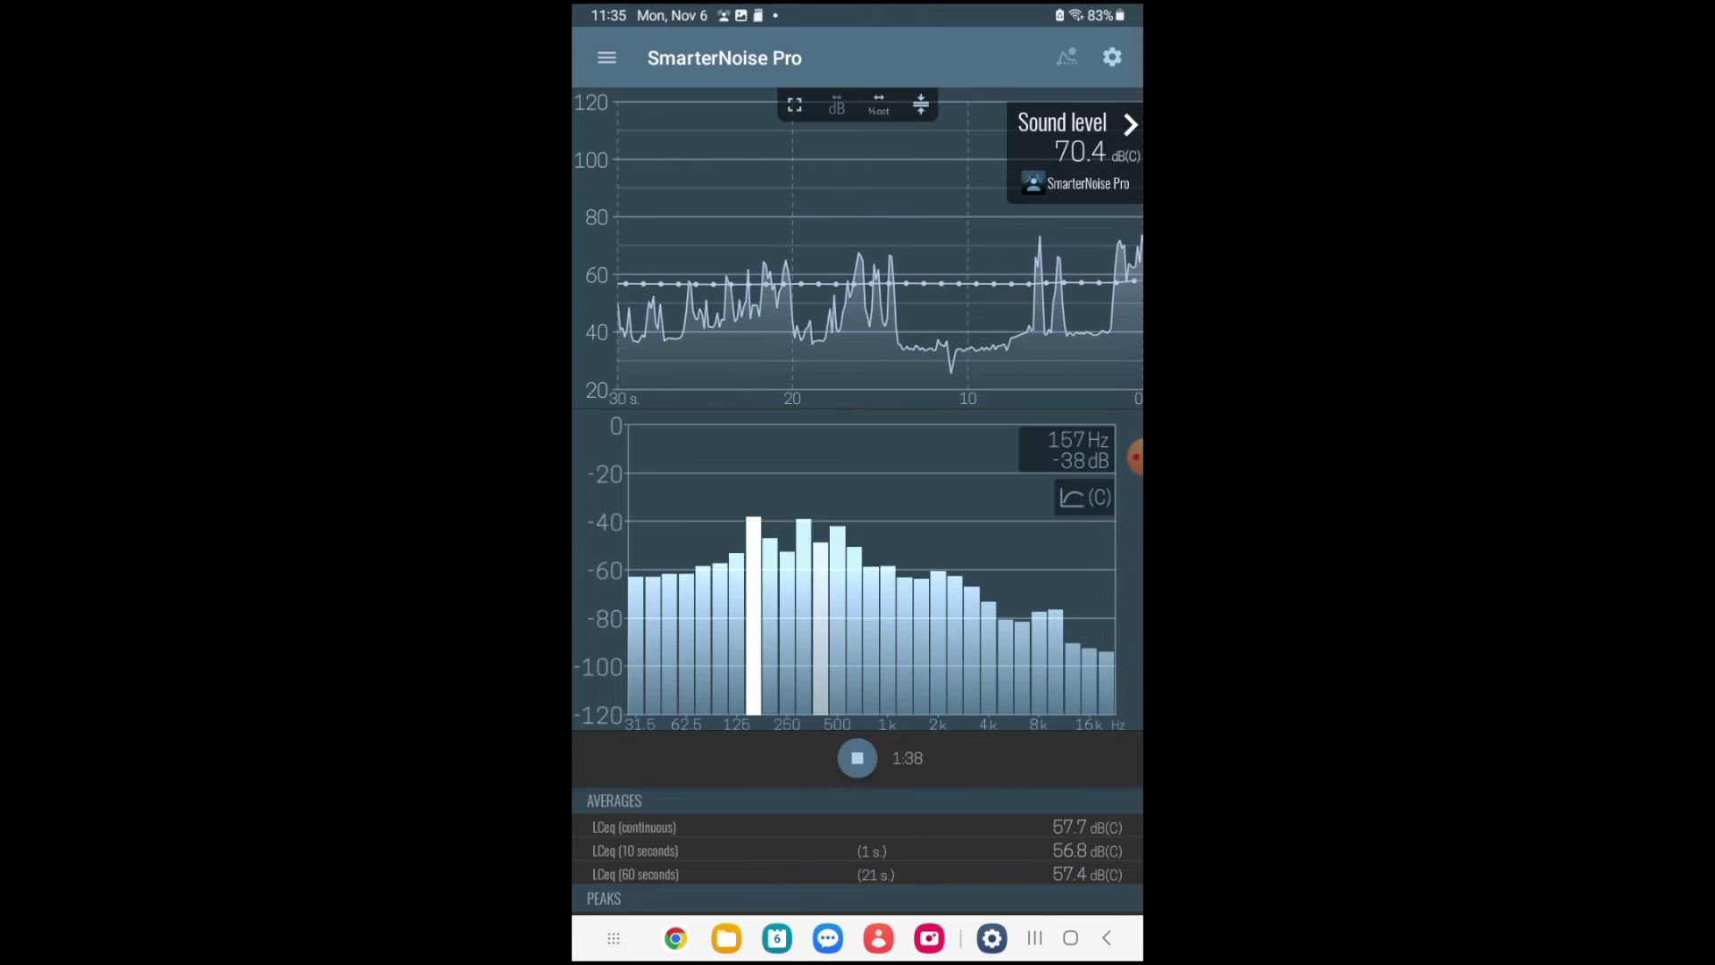
click(857, 758)
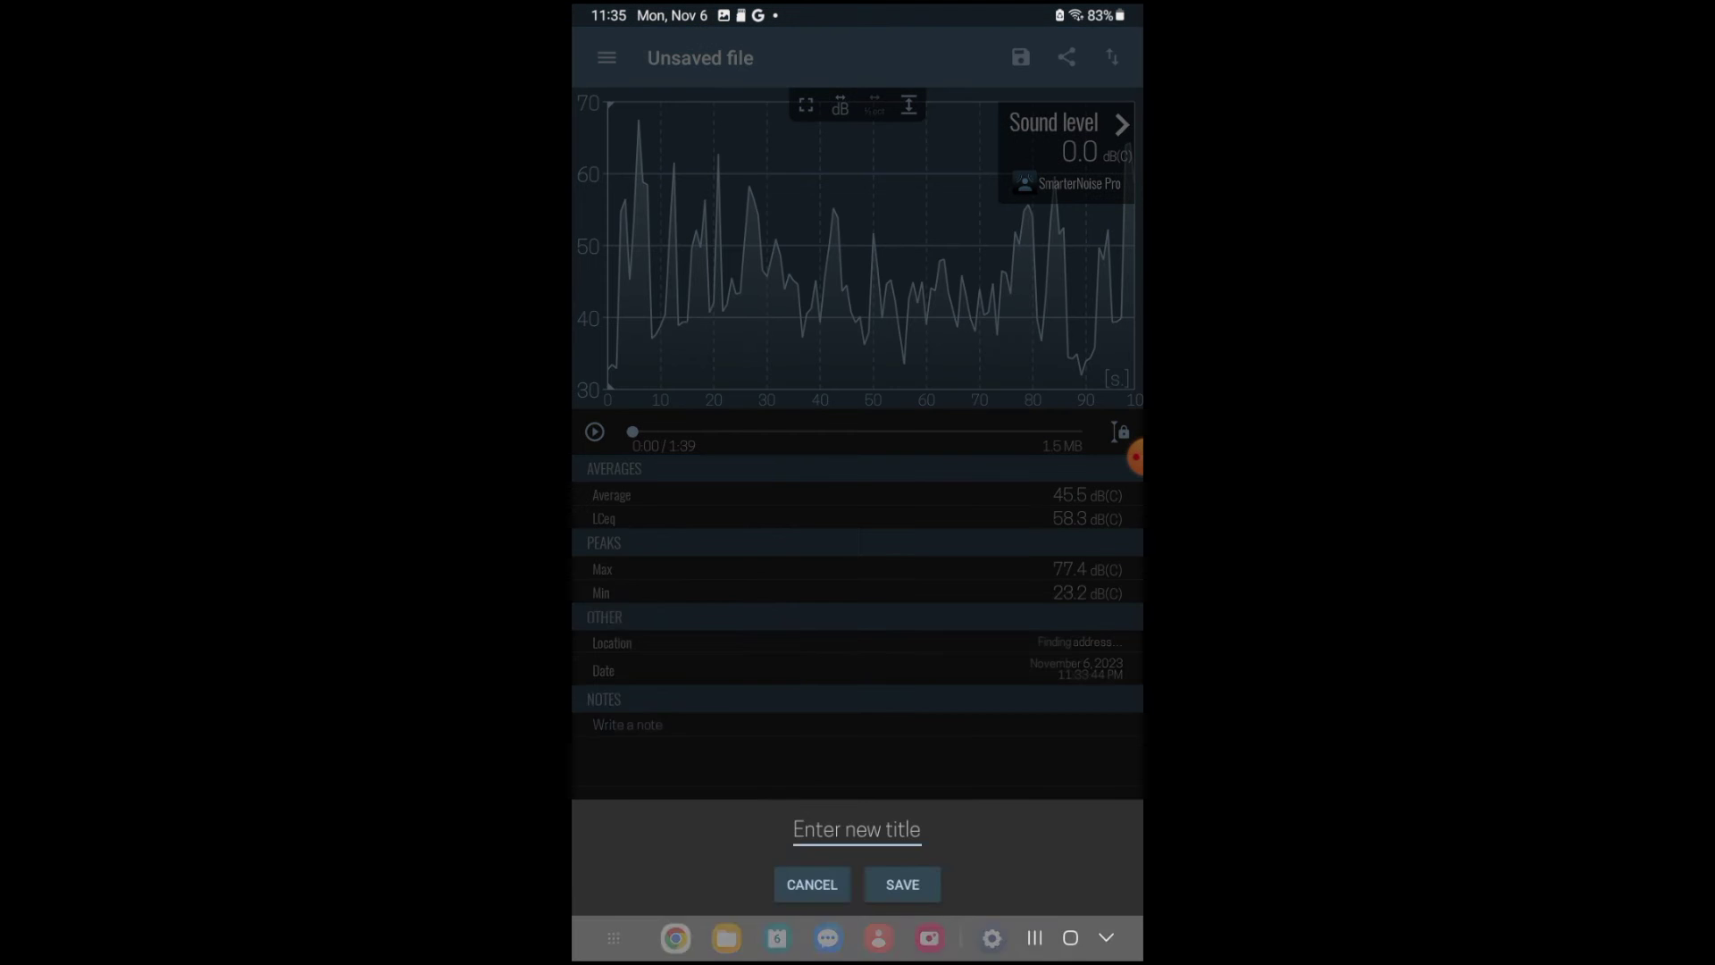
Save the recording titled 'soundproofist demo' and note it 'for YouTube video'
click(795, 623)
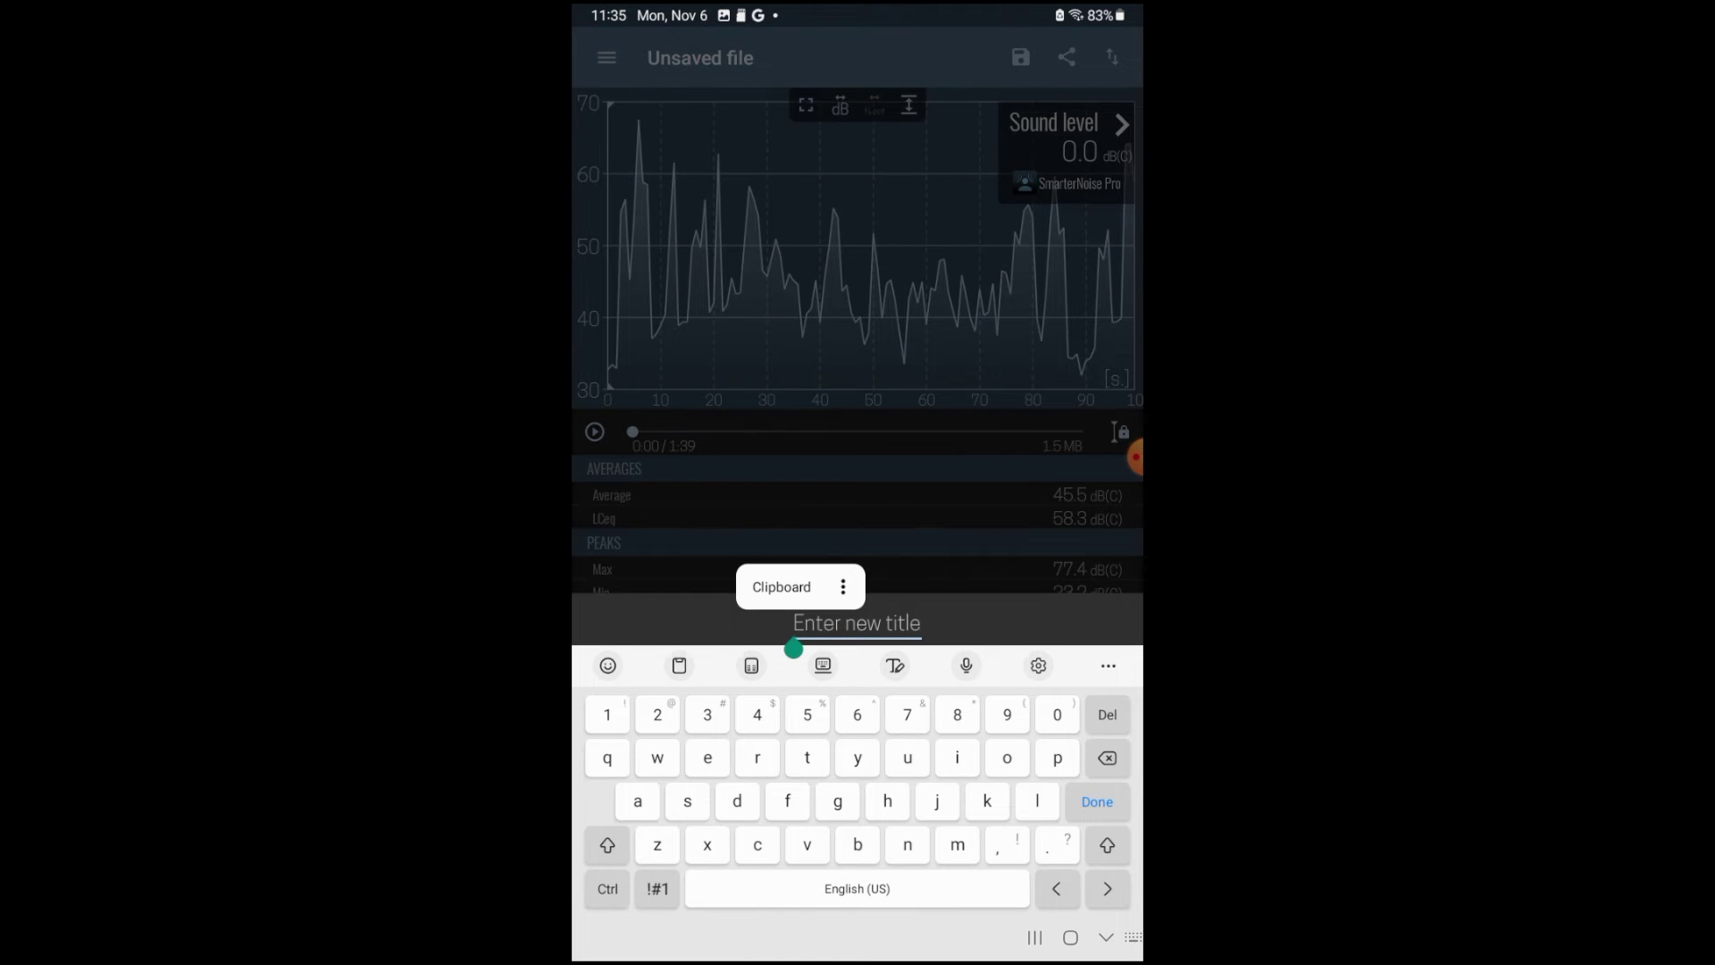
text(soundproofist demo)
key(Return)
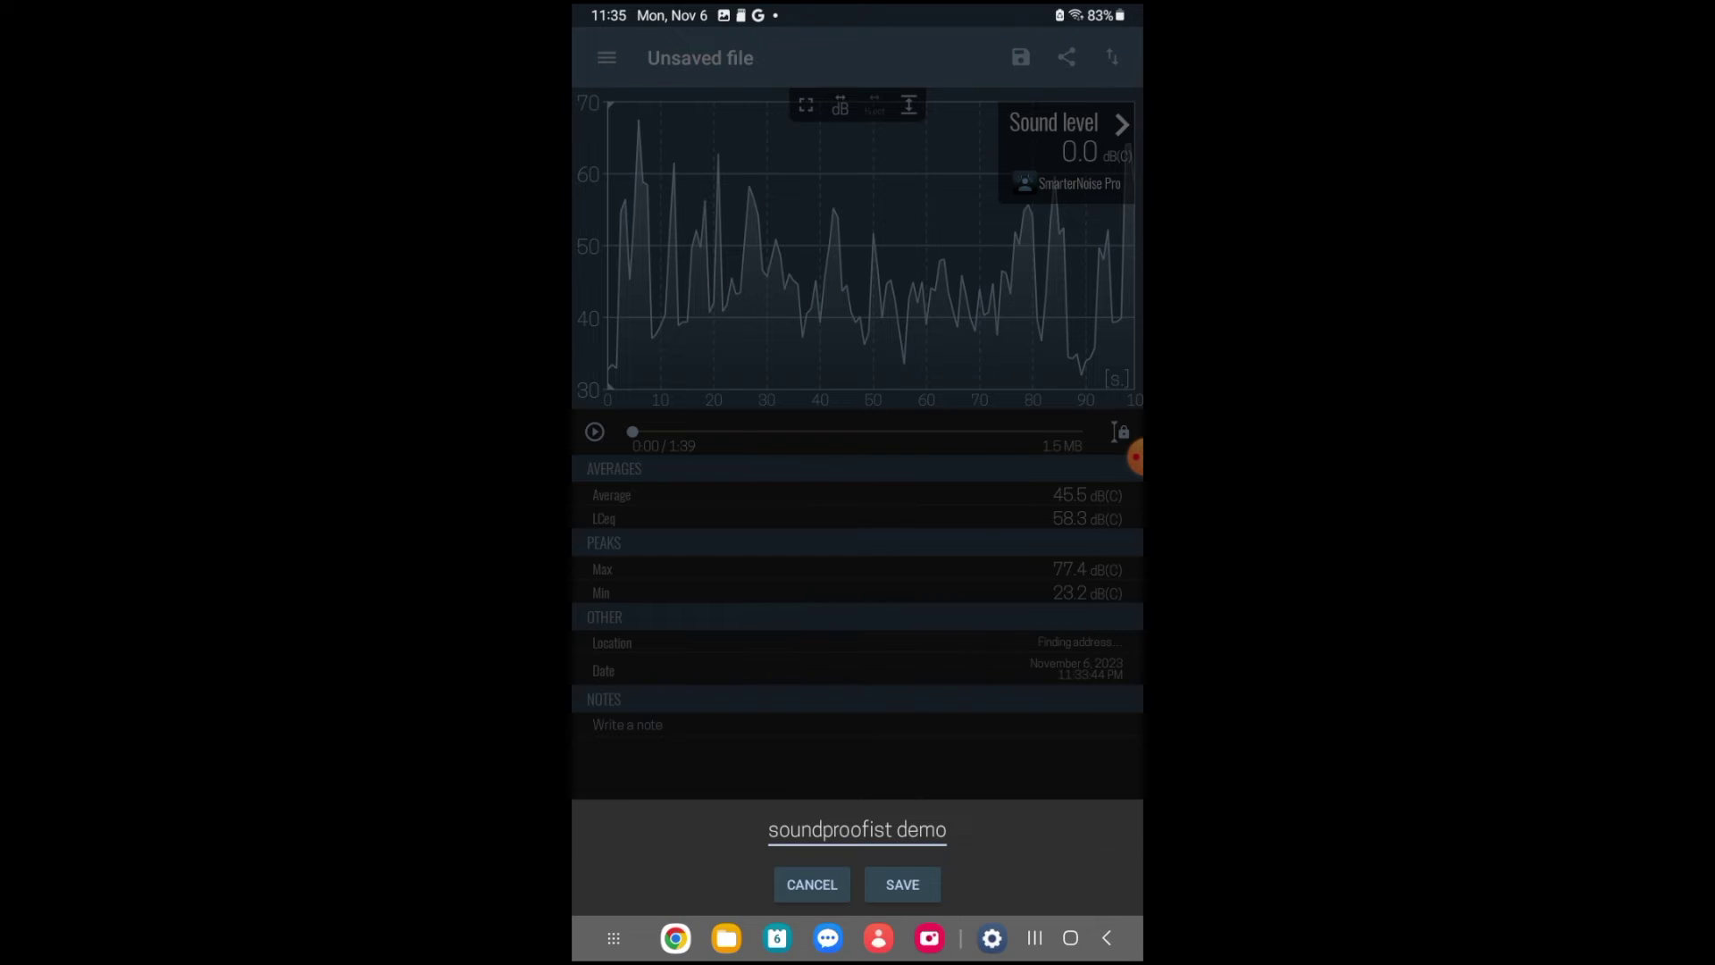
click(902, 884)
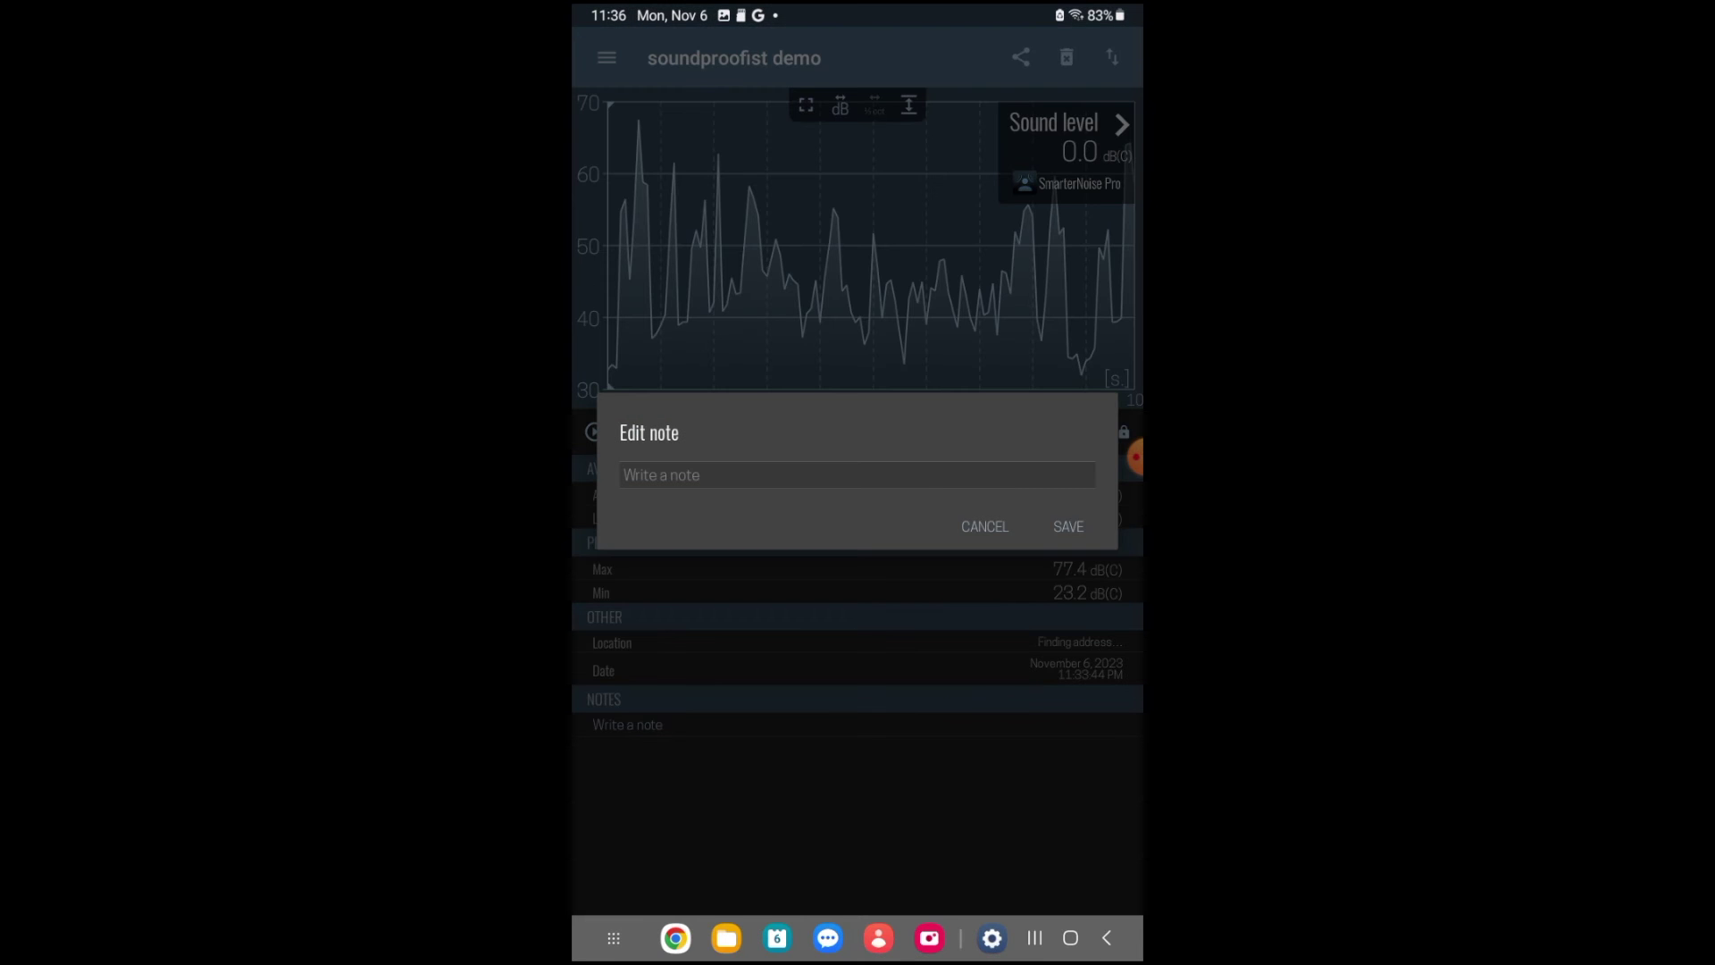
text(for)
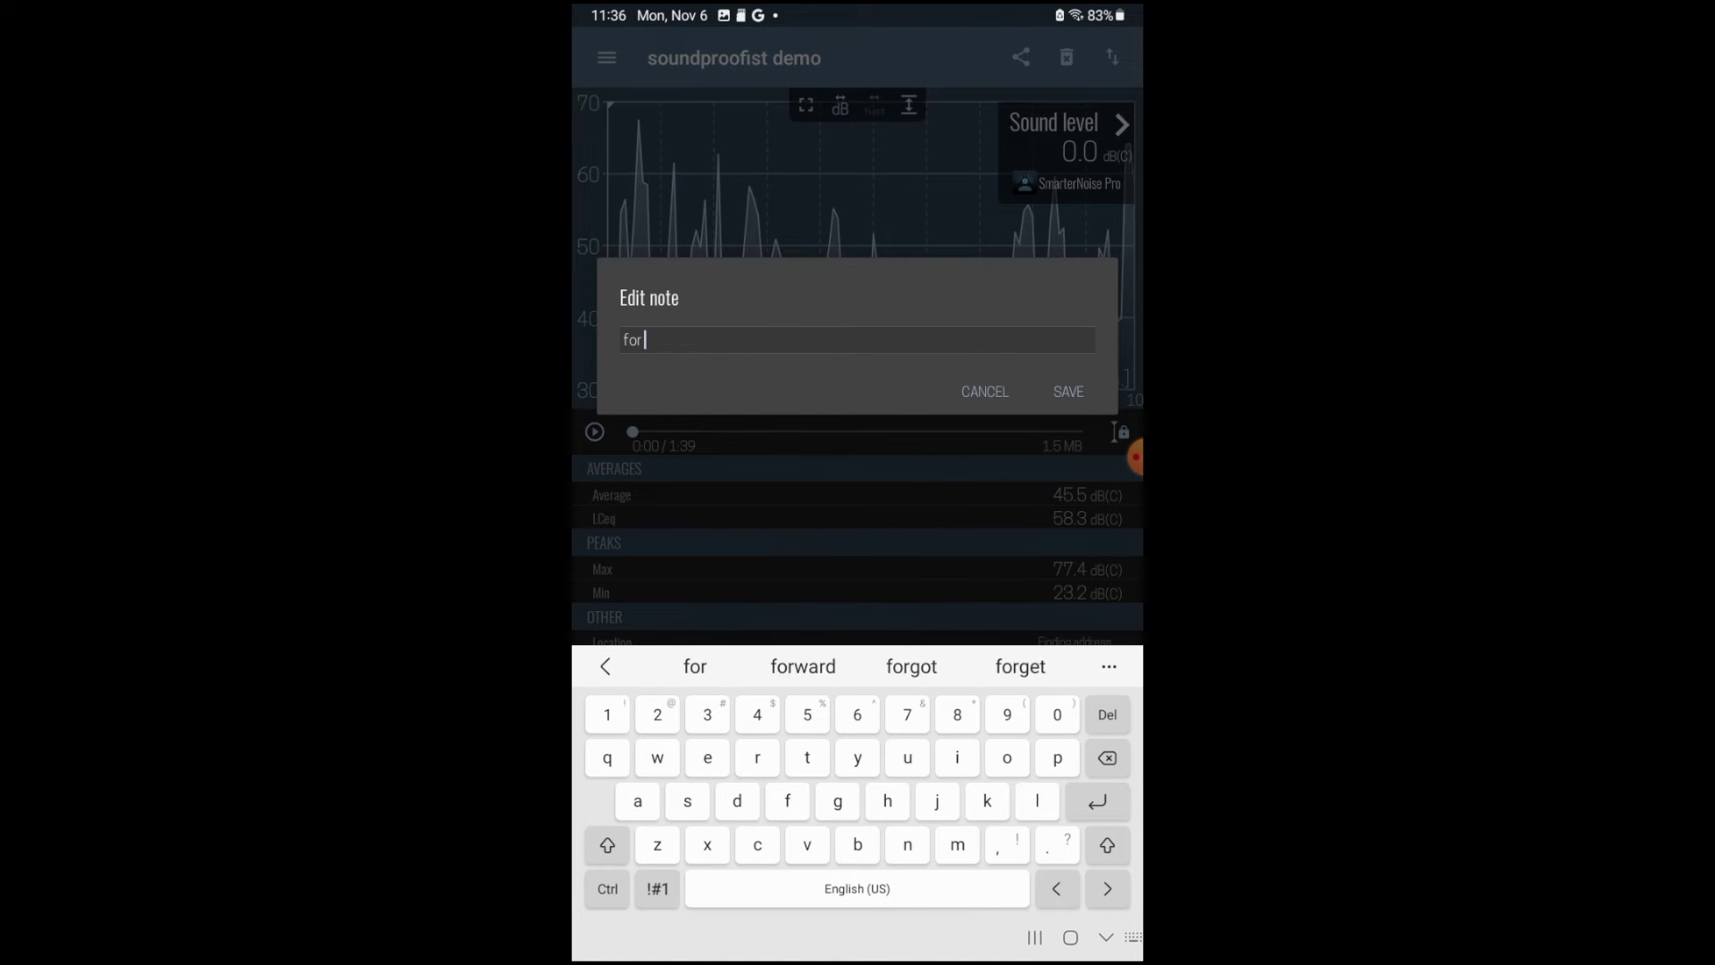
text( YouTub)
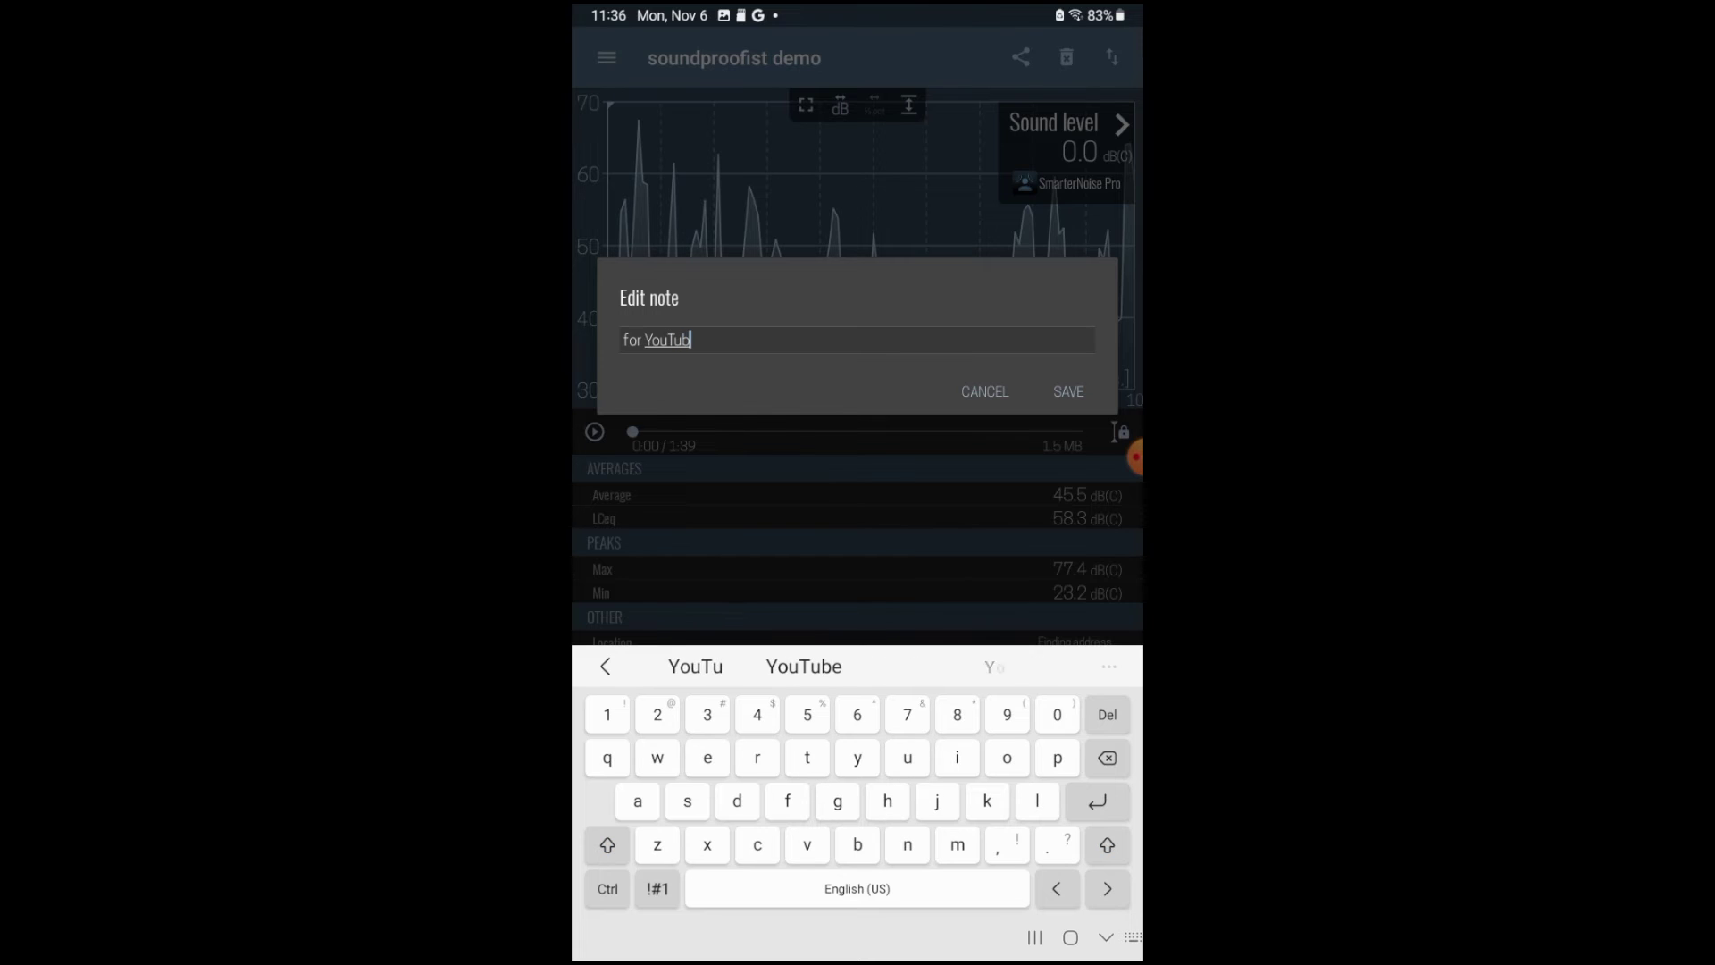
text(e video)
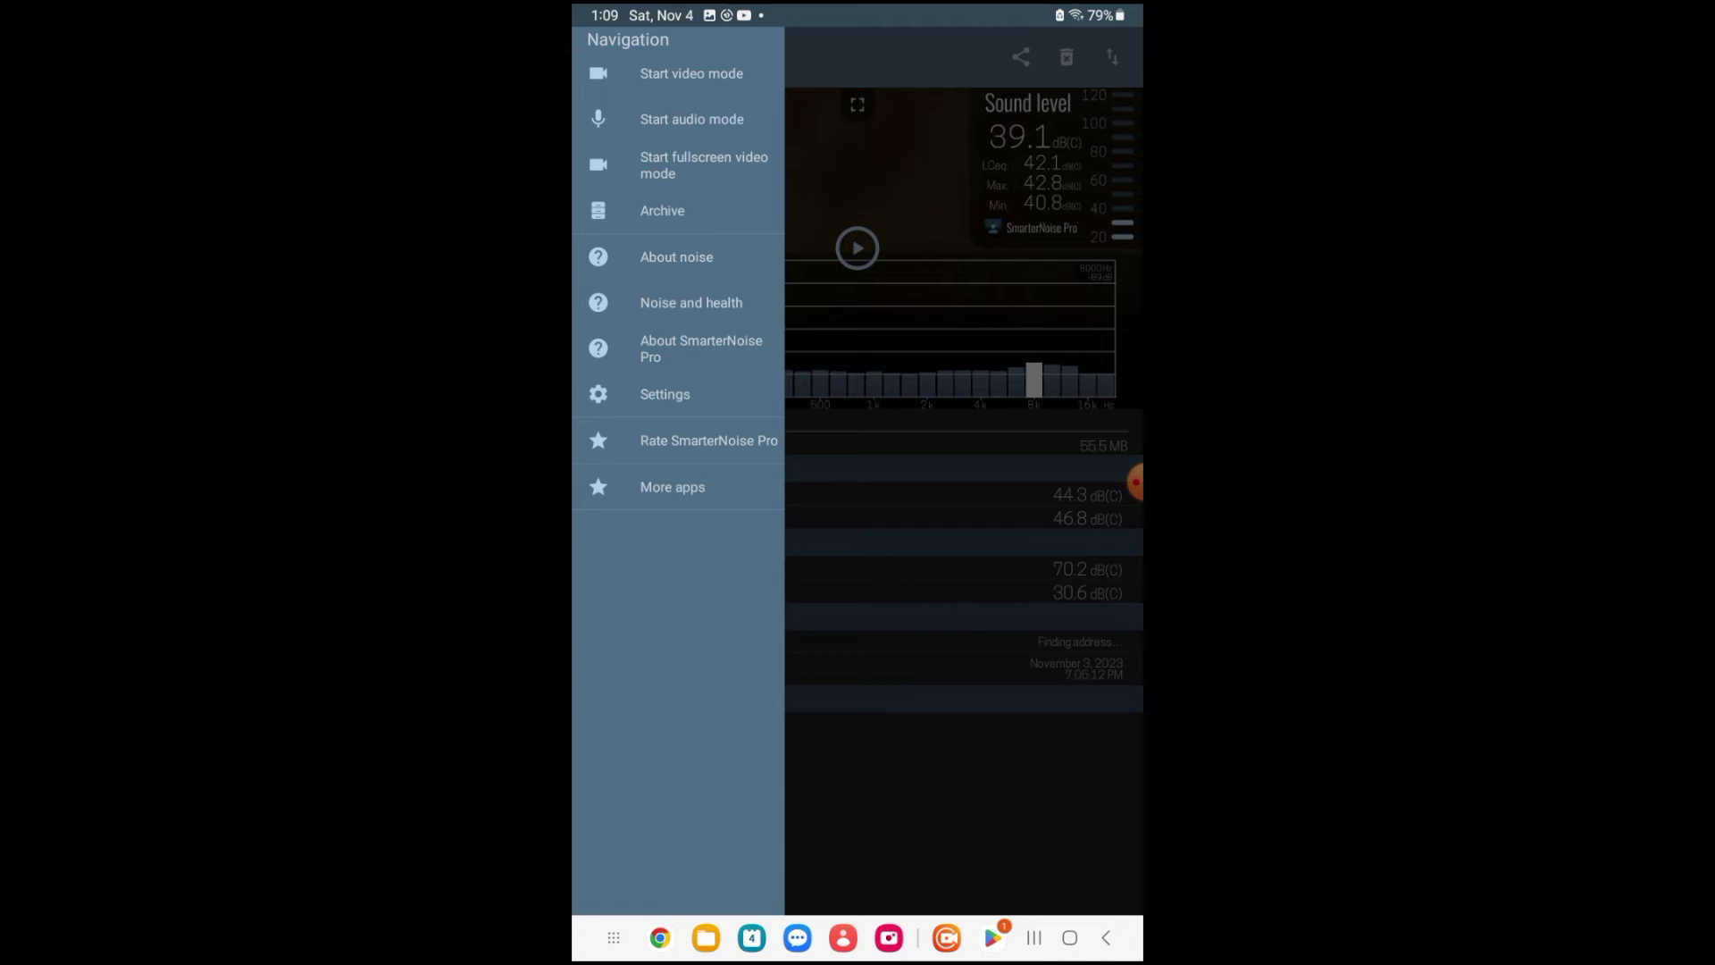
Export the decibel test recording from the Archive as decibel test.csv into Downloads
click(662, 210)
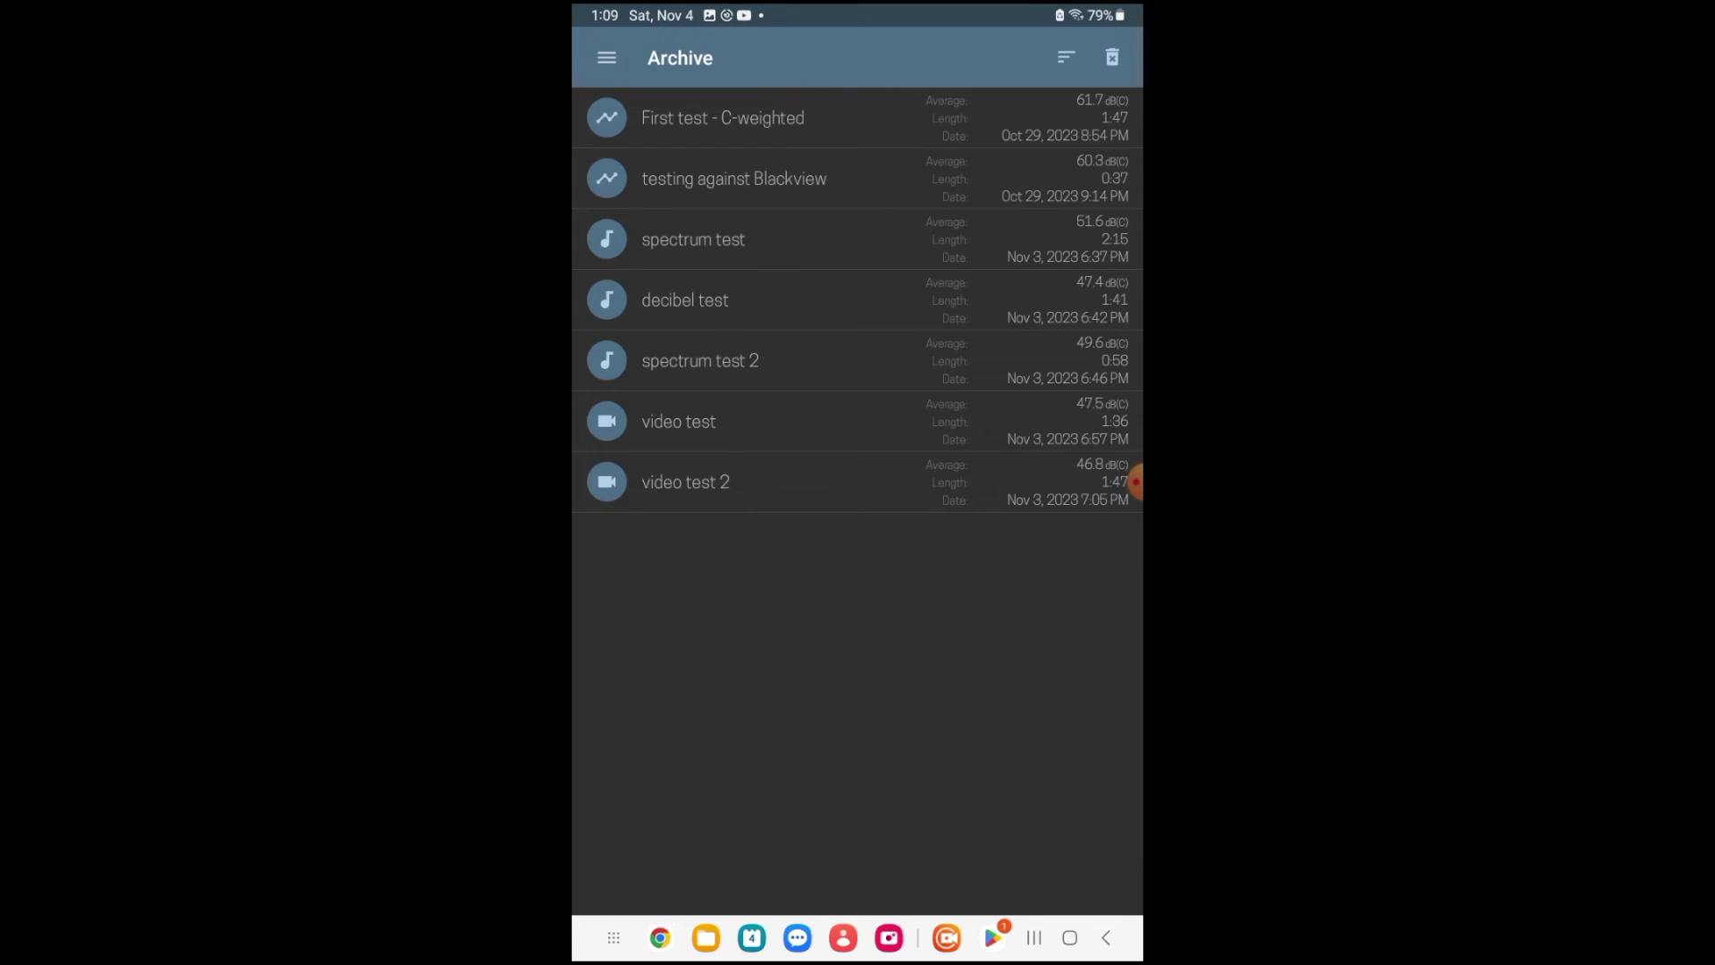
click(700, 360)
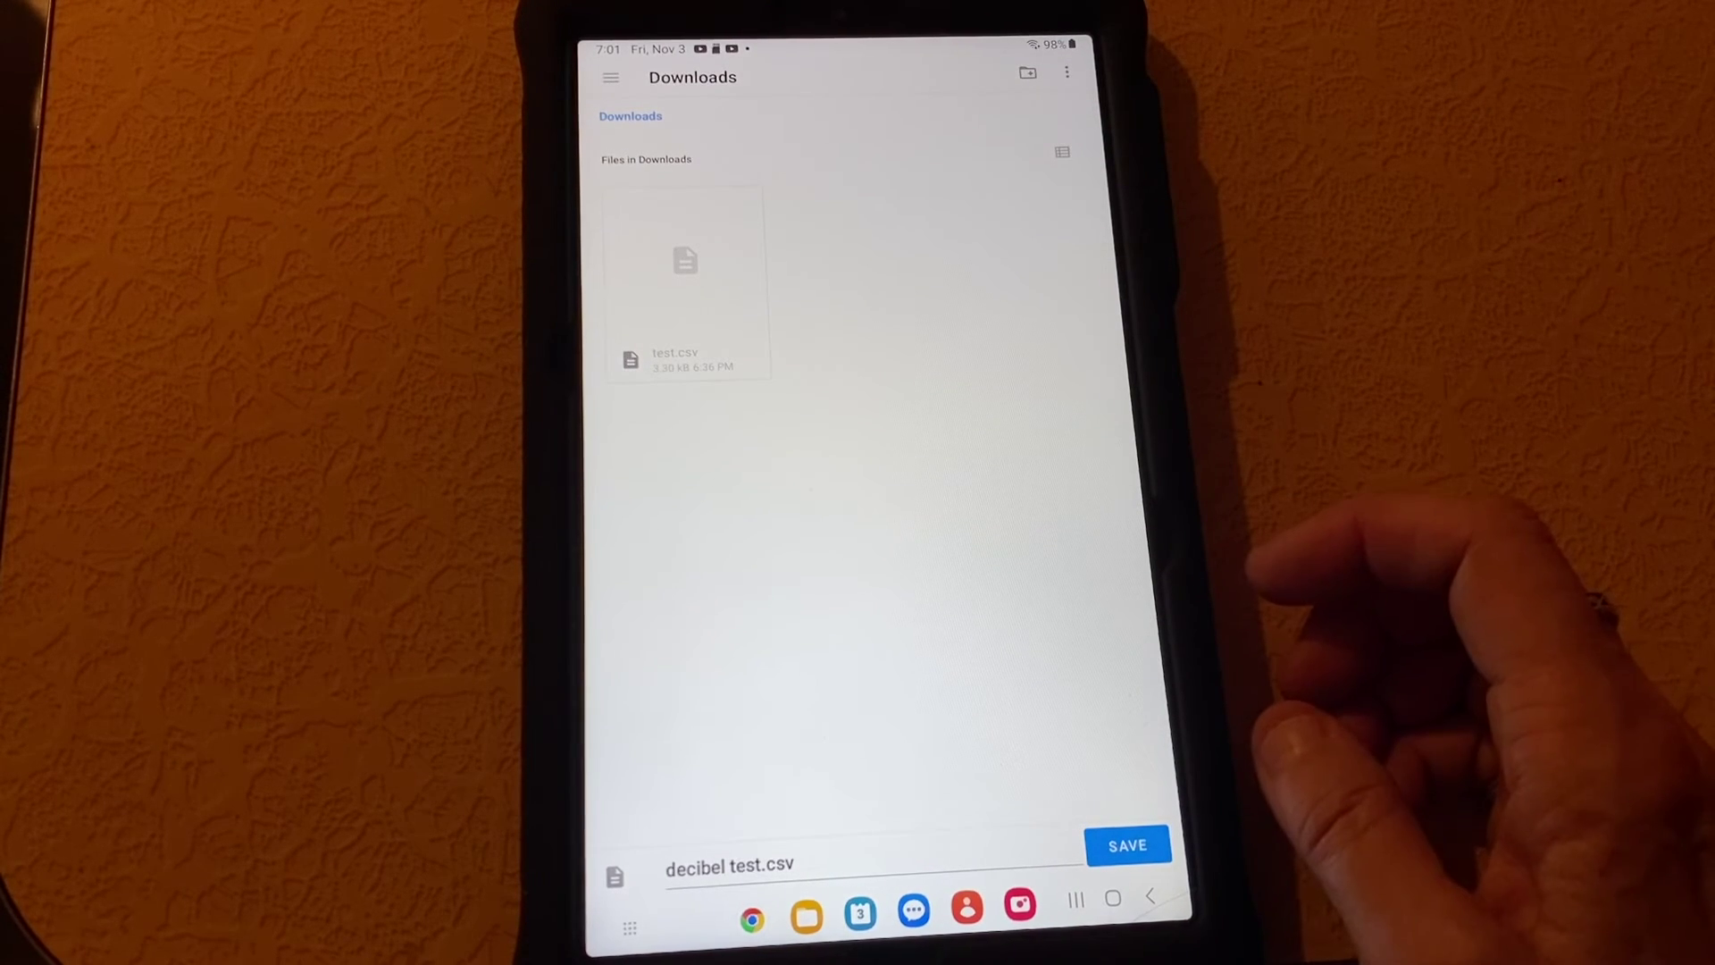
click(1128, 845)
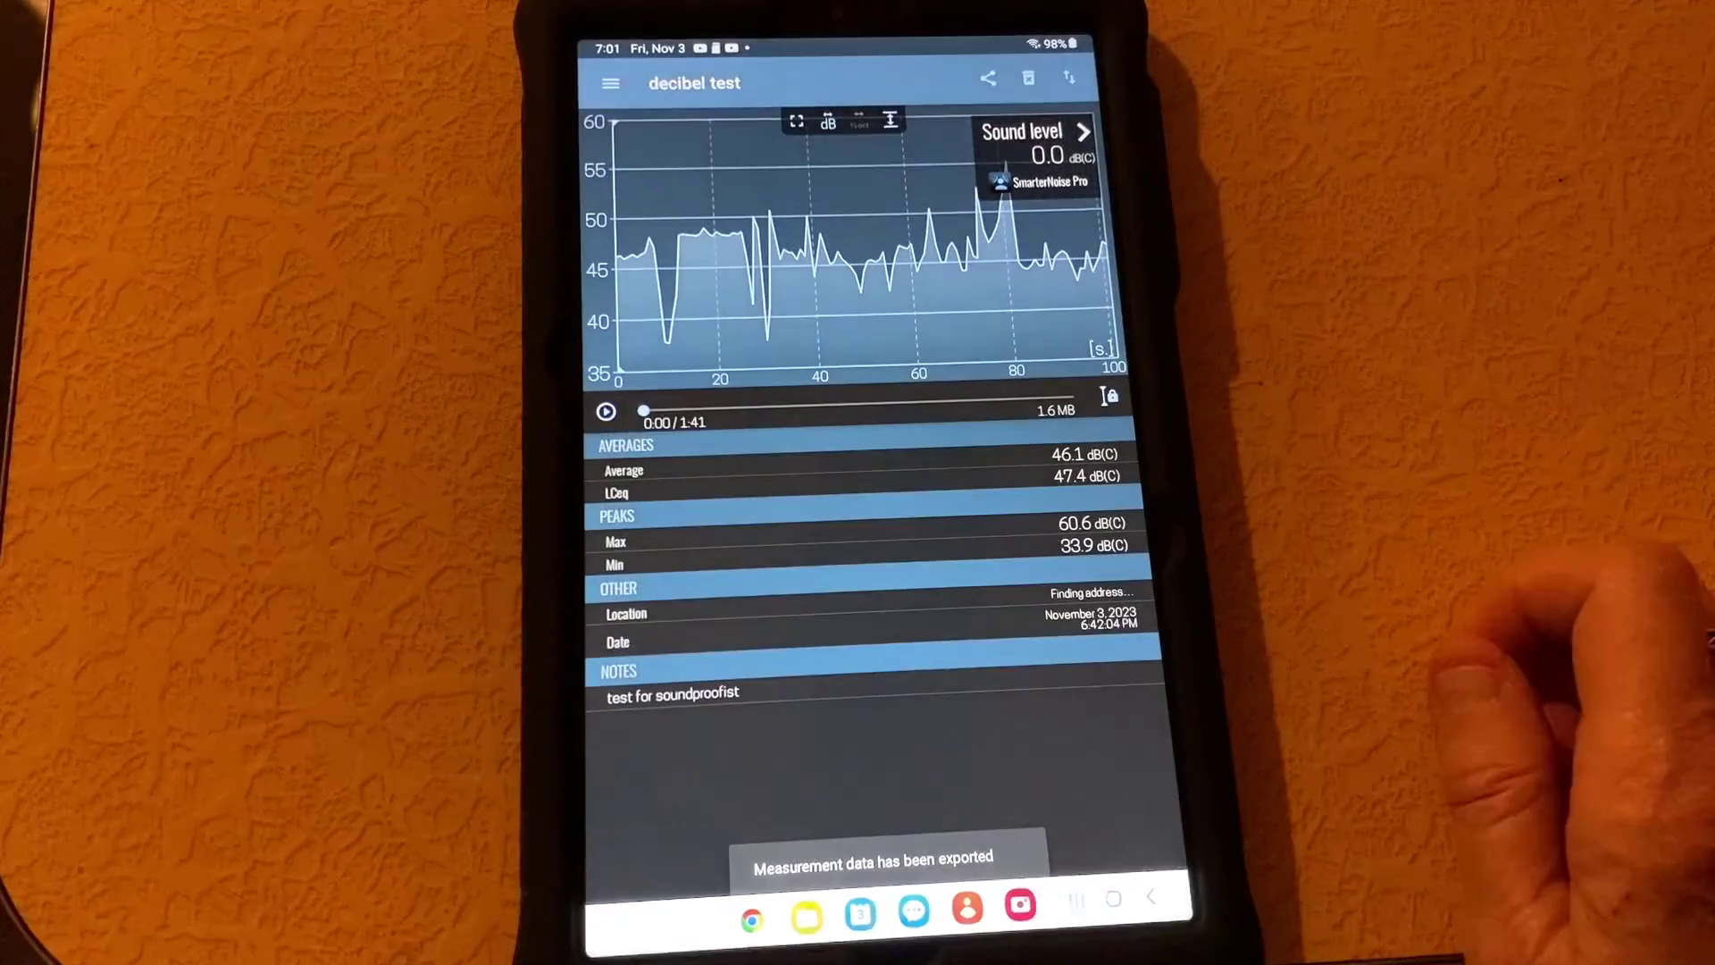